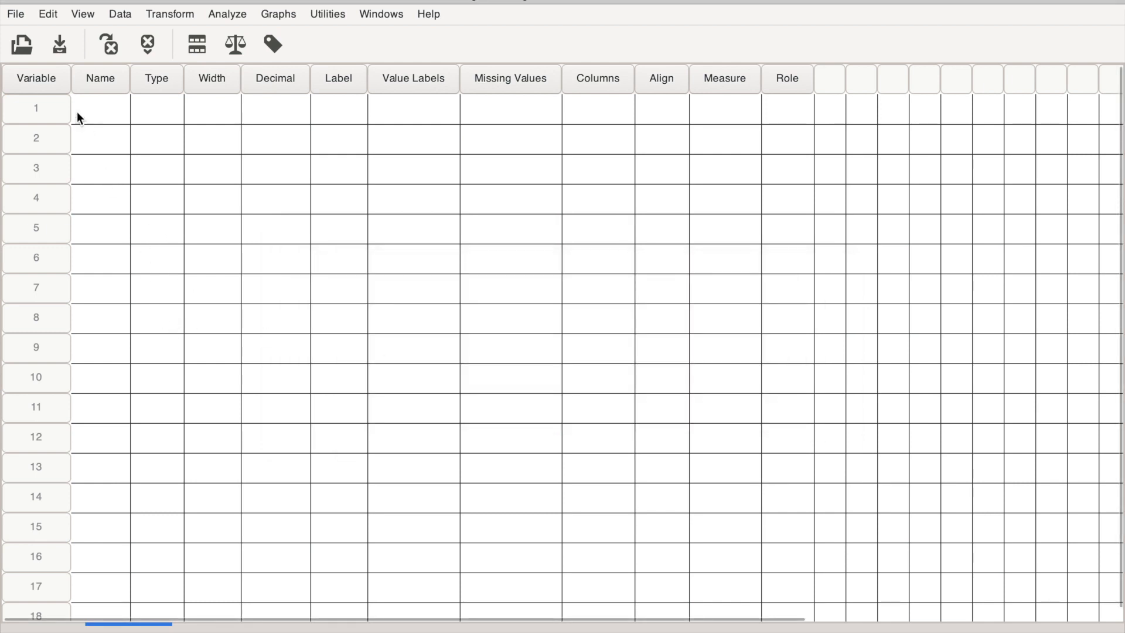
Start a data import and choose the recent file GSS2018 Sample.csv, keeping automatic character encoding.
{"action": "left_click", "coordinate": [16, 14]}
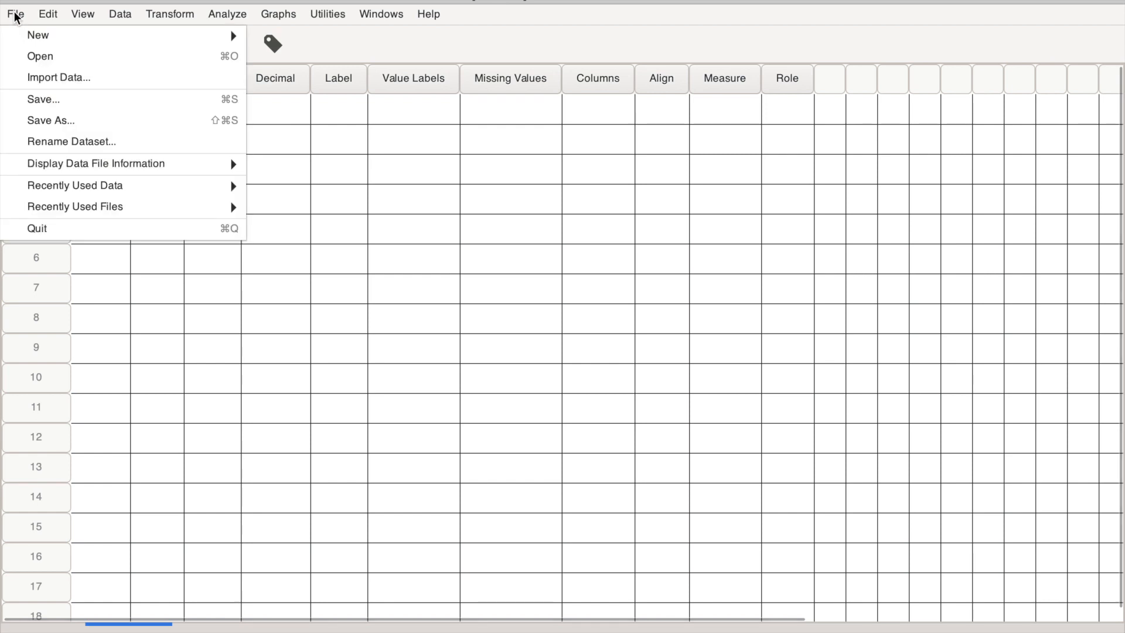
{"action": "left_click", "coordinate": [69, 75]}
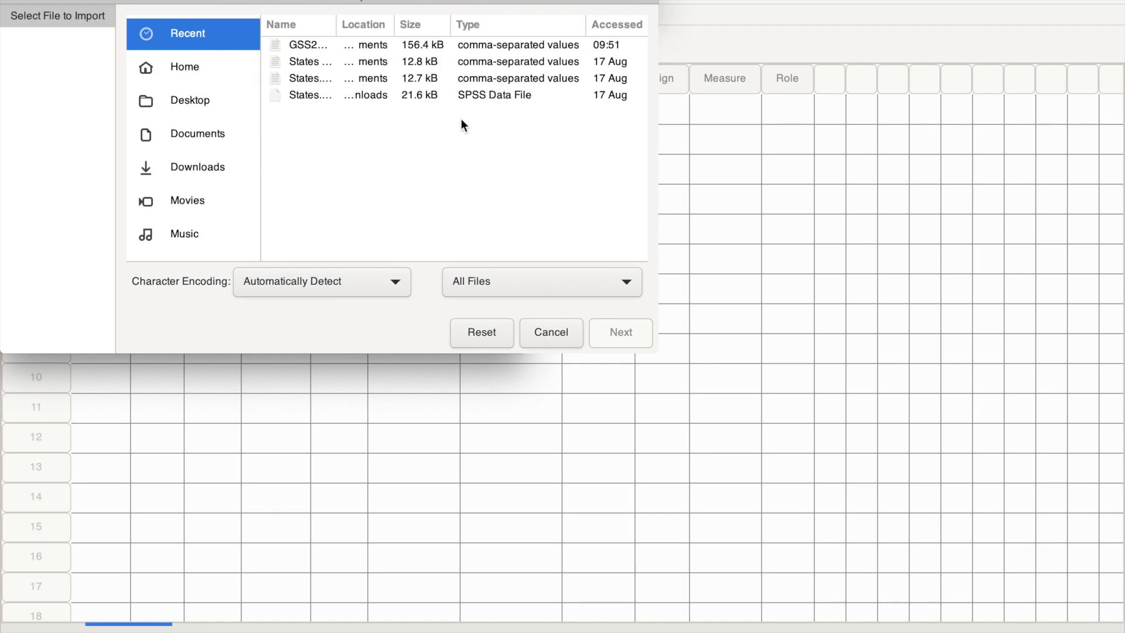
{"action": "left_click_drag", "start_coordinate": [335, 22], "coordinate": [501, 23]}
{"action": "left_click", "coordinate": [346, 47]}
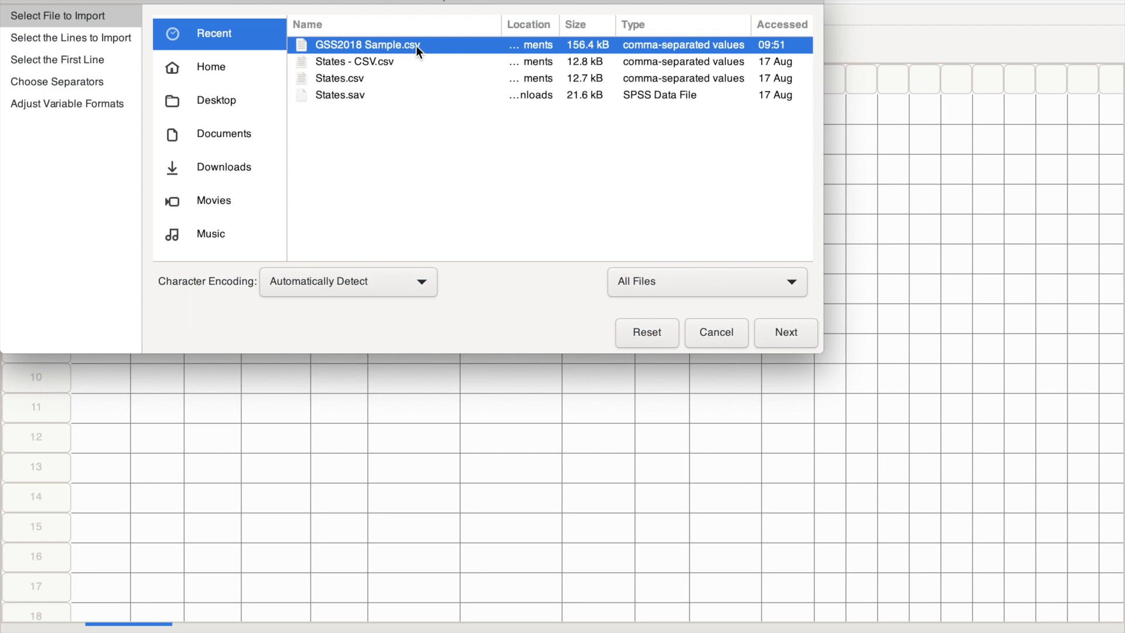
{"action": "left_click", "coordinate": [785, 332]}
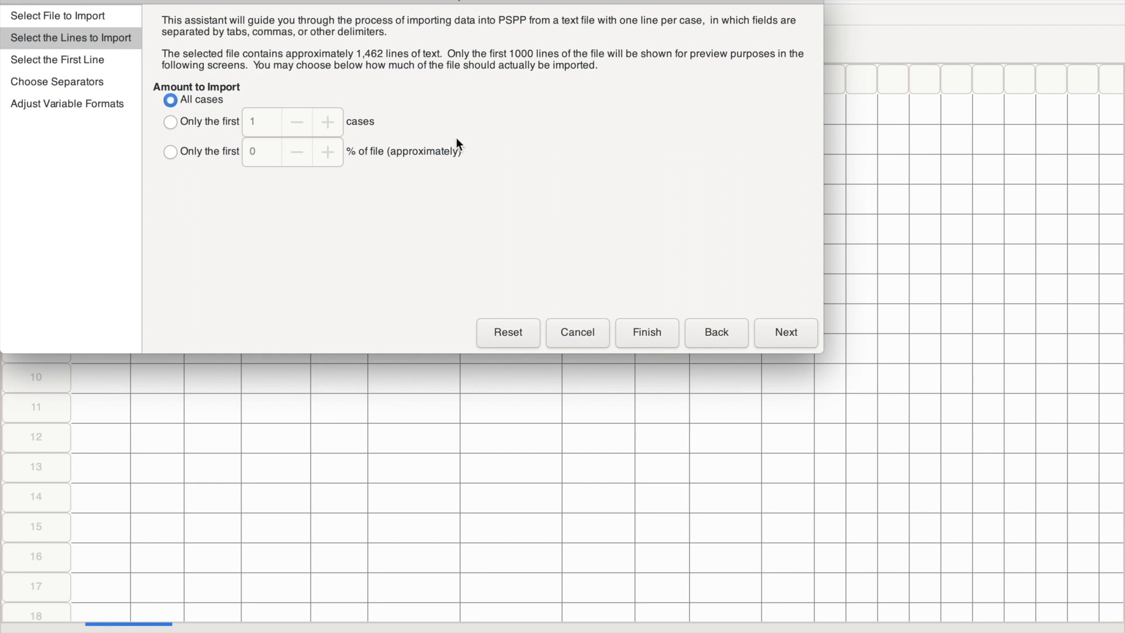
Import all cases, with data starting at line 2 and variable names taken from the line above it.
{"action": "left_click", "coordinate": [785, 332]}
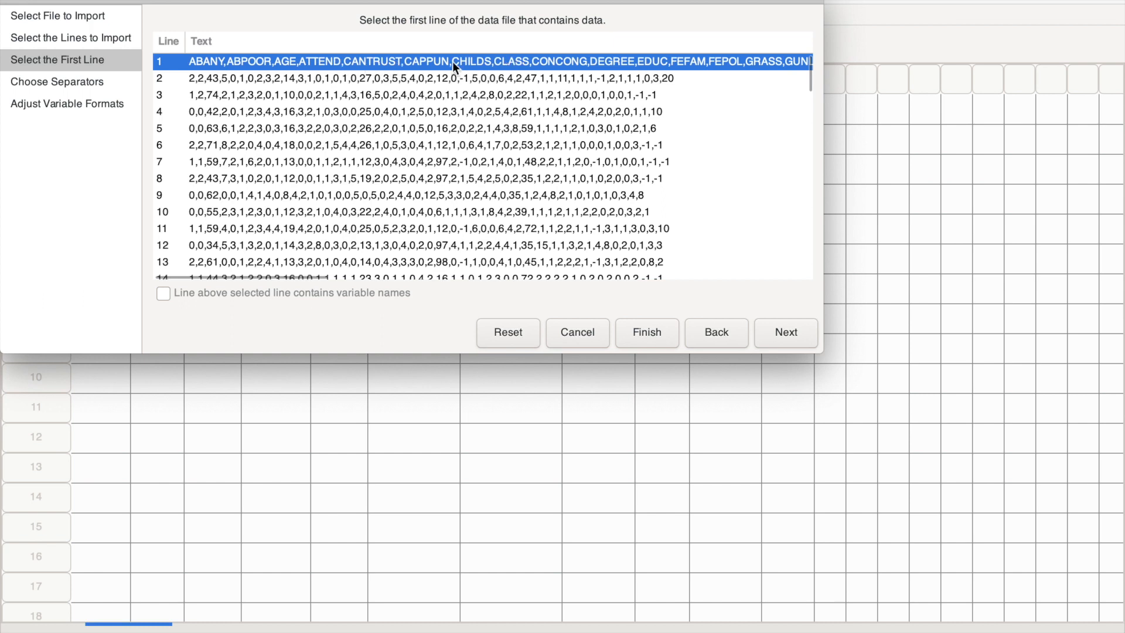
{"action": "left_click", "coordinate": [286, 80]}
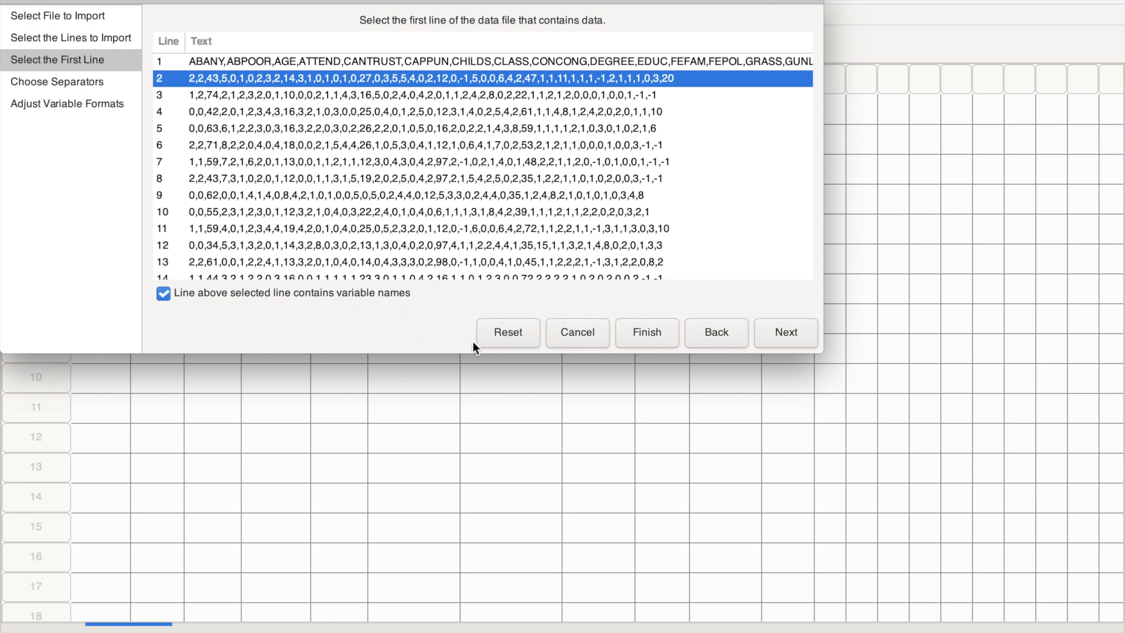
{"action": "left_click", "coordinate": [785, 332]}
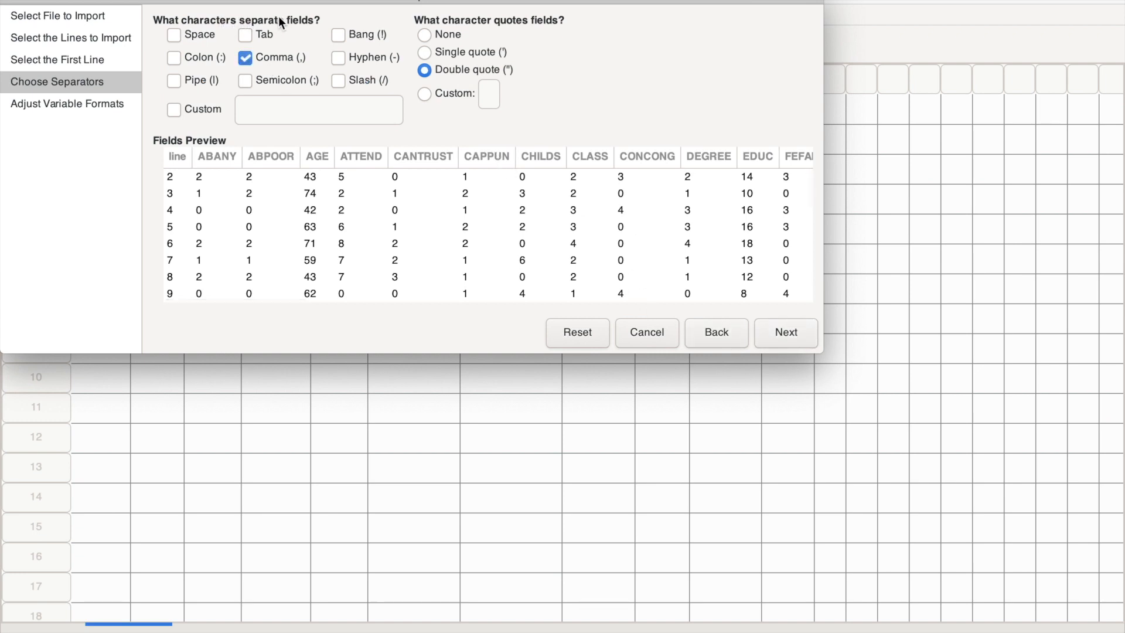
Keep comma as the field separator, check the variable formats and data preview, and apply the import.
{"action": "left_click", "coordinate": [259, 57]}
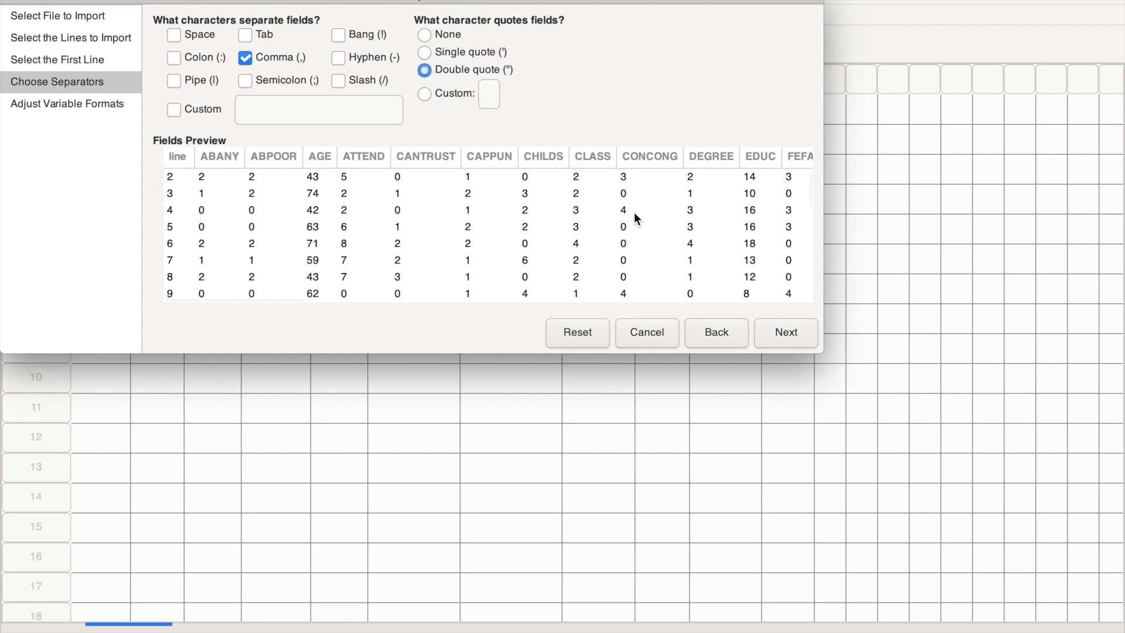
{"action": "left_click", "coordinate": [779, 331]}
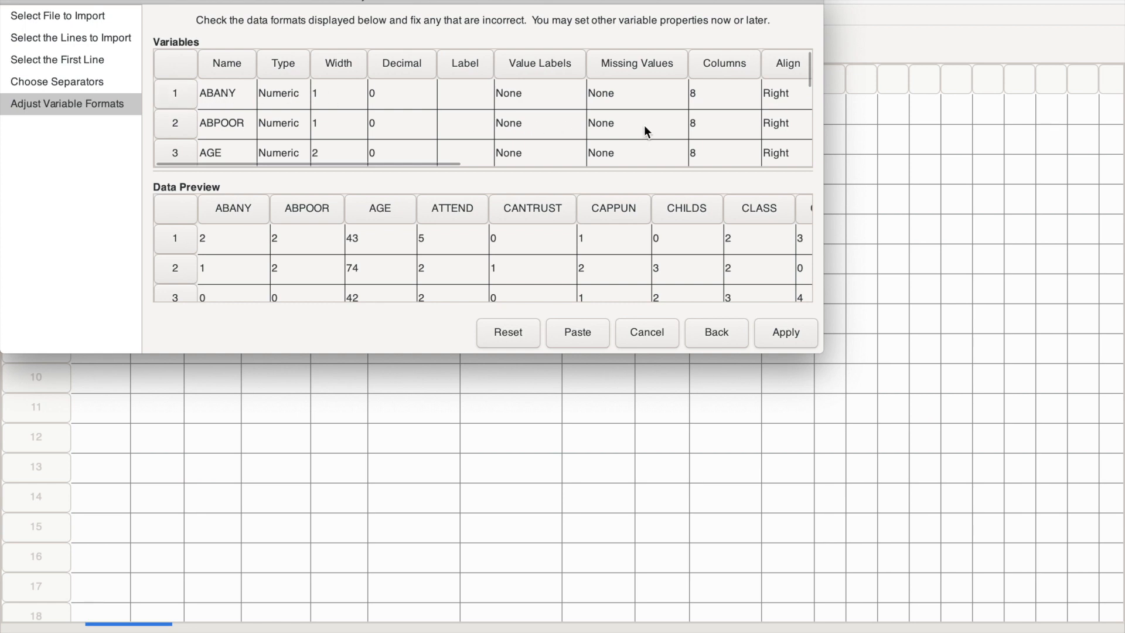
{"action": "scroll", "coordinate": [645, 127], "scroll_direction": "down", "scroll_amount": 3}
{"action": "scroll", "coordinate": [644, 126], "scroll_direction": "down", "scroll_amount": 3}
{"action": "scroll", "coordinate": [645, 125], "scroll_direction": "up", "scroll_amount": 6}
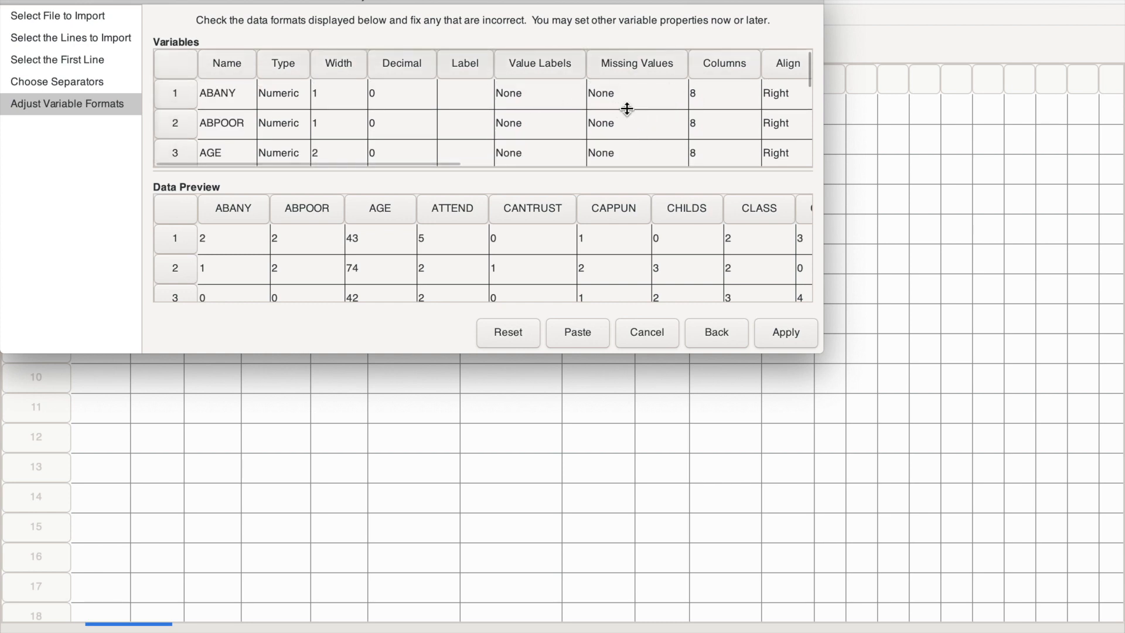
{"action": "scroll", "coordinate": [627, 108], "scroll_direction": "right", "scroll_amount": 5}
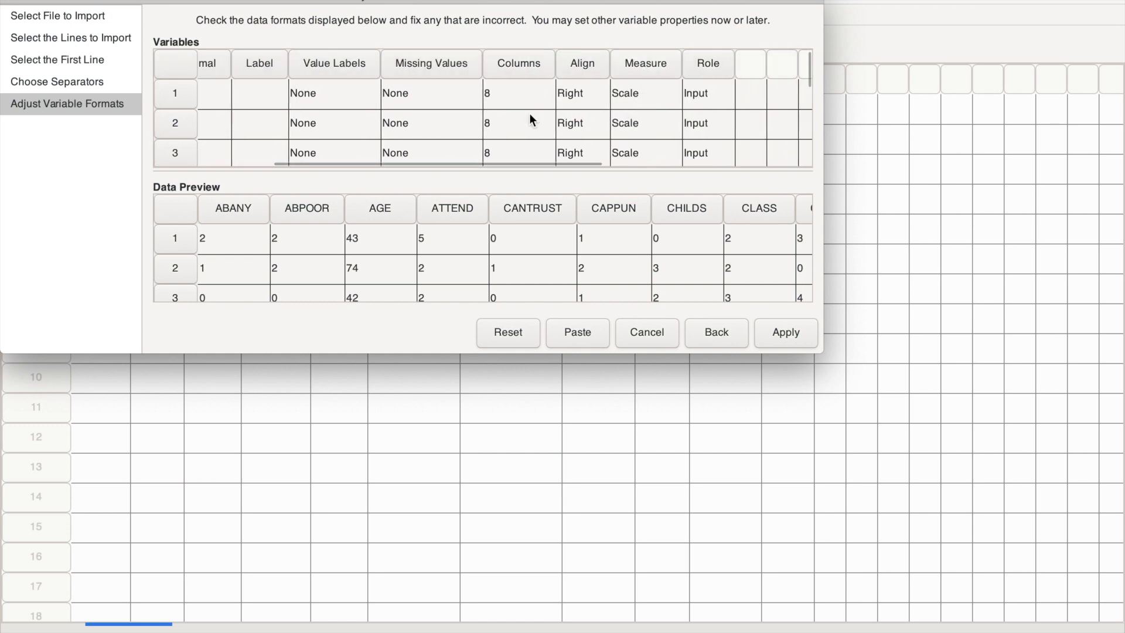
{"action": "scroll", "coordinate": [522, 115], "scroll_direction": "left", "scroll_amount": 5}
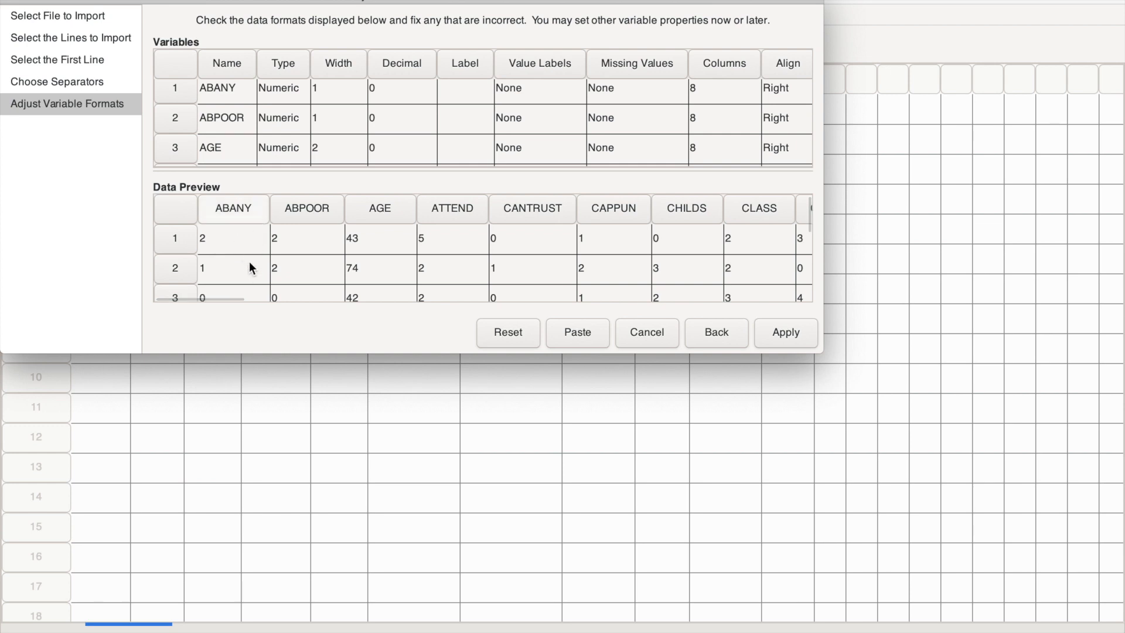
{"action": "left_click", "coordinate": [785, 332]}
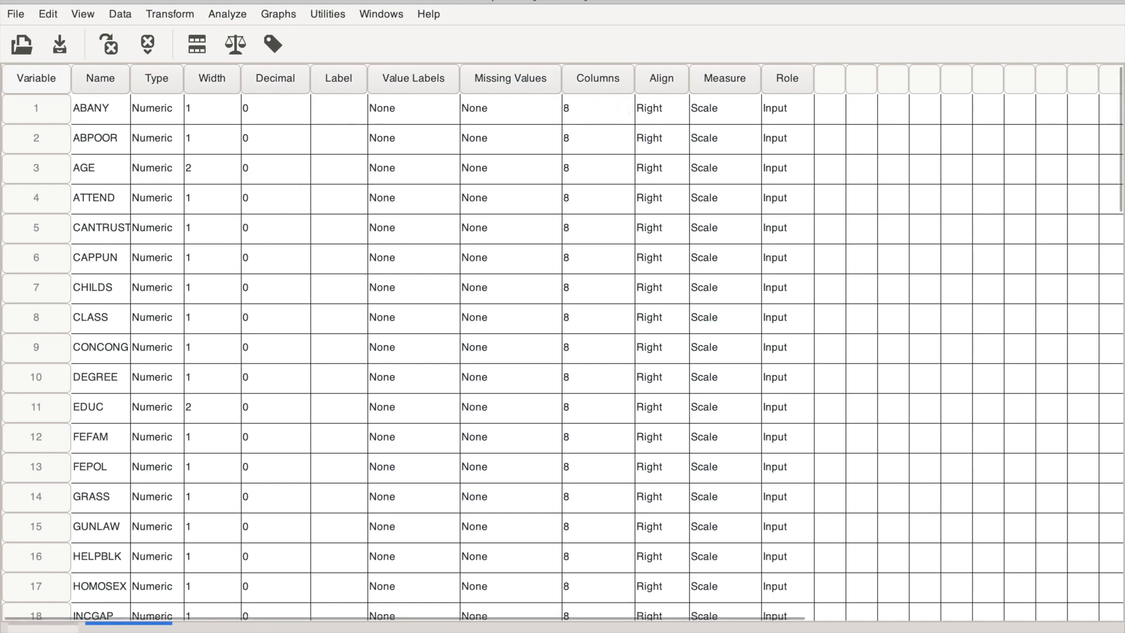
Show the imported cases and inspect the first ABANY value and the ABANY, CANTRUST and CHILDS columns.
{"action": "left_click", "coordinate": [42, 628]}
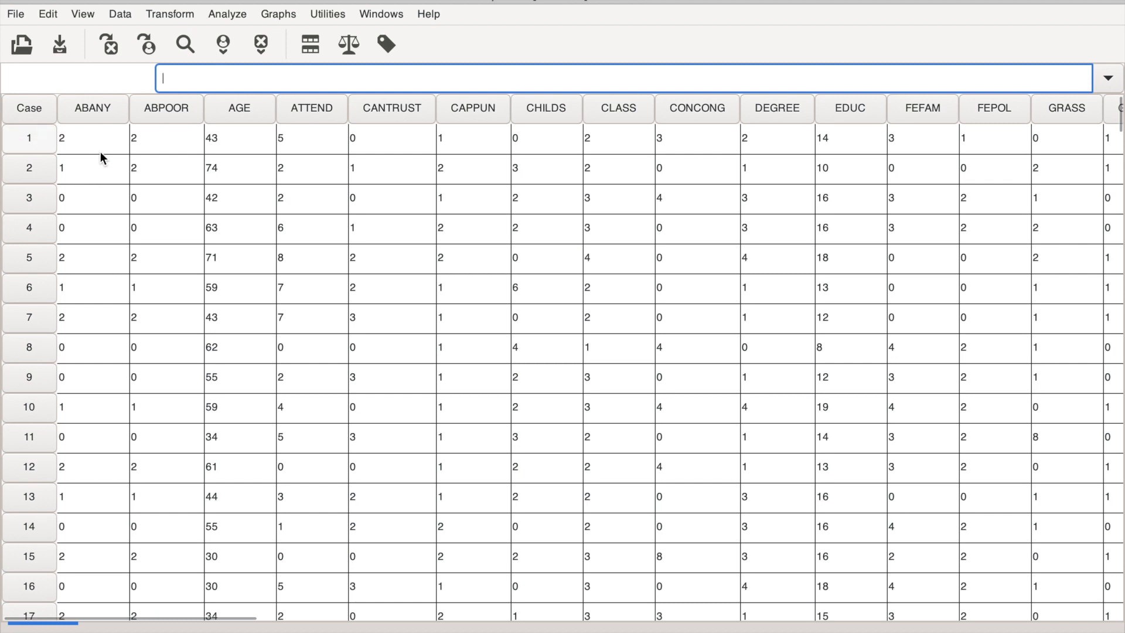
{"action": "left_click", "coordinate": [93, 138]}
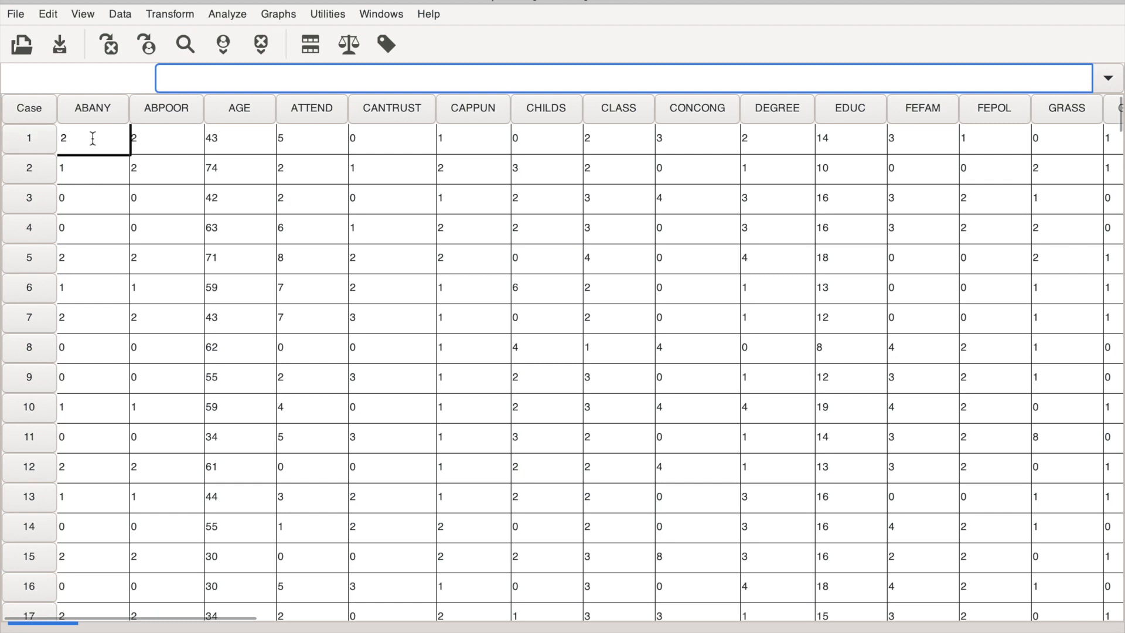
{"action": "left_click", "coordinate": [93, 138]}
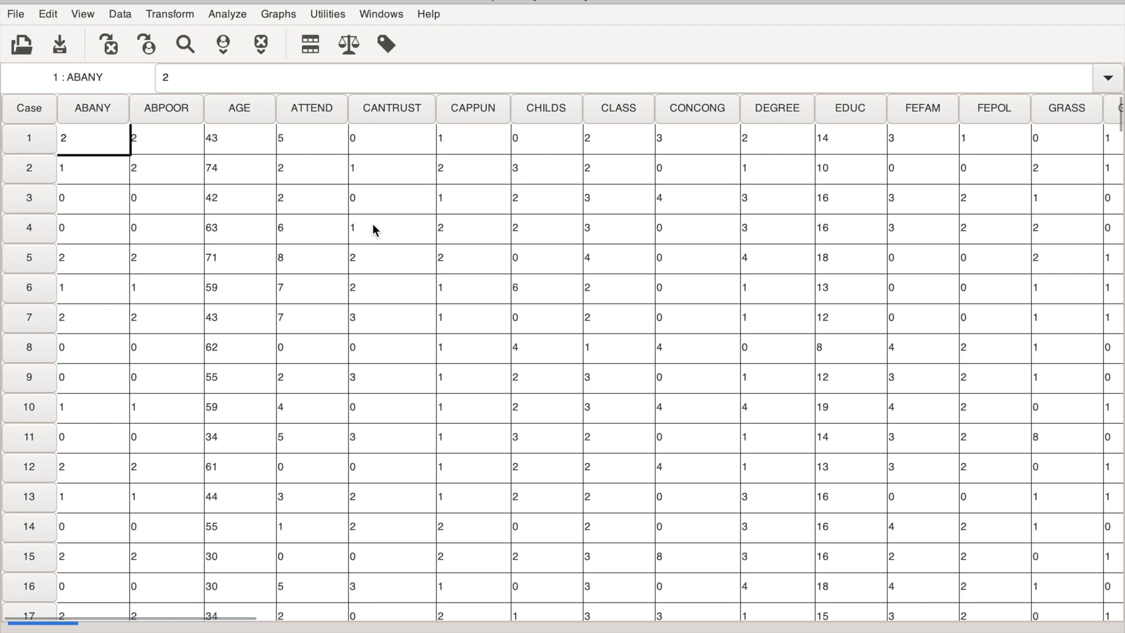
{"action": "left_click", "coordinate": [101, 110]}
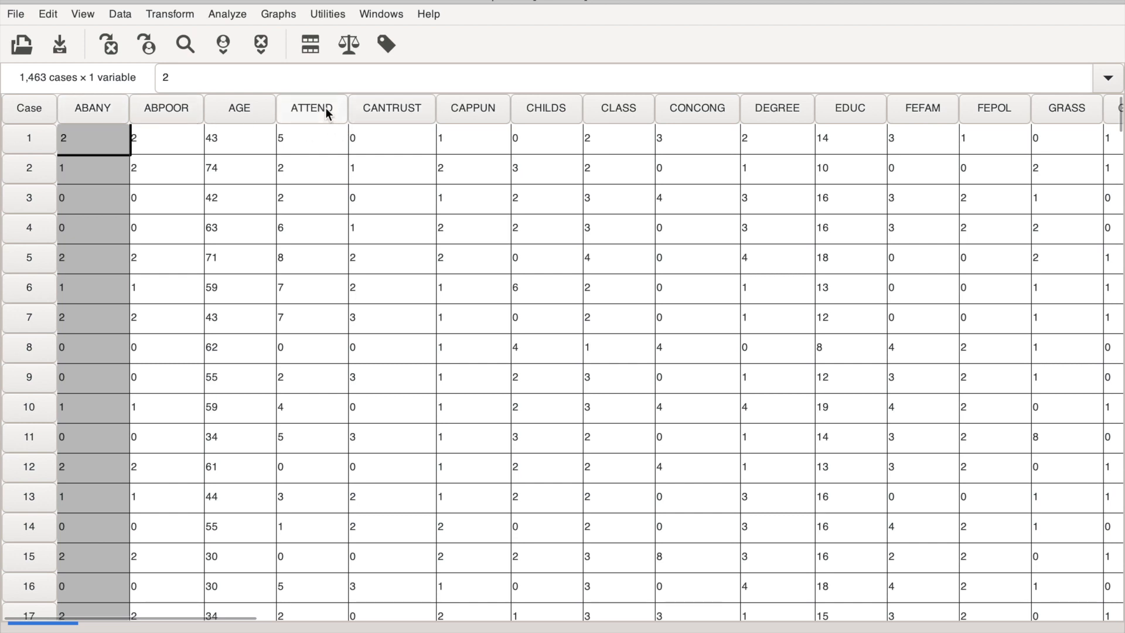
{"action": "left_click", "coordinate": [387, 111]}
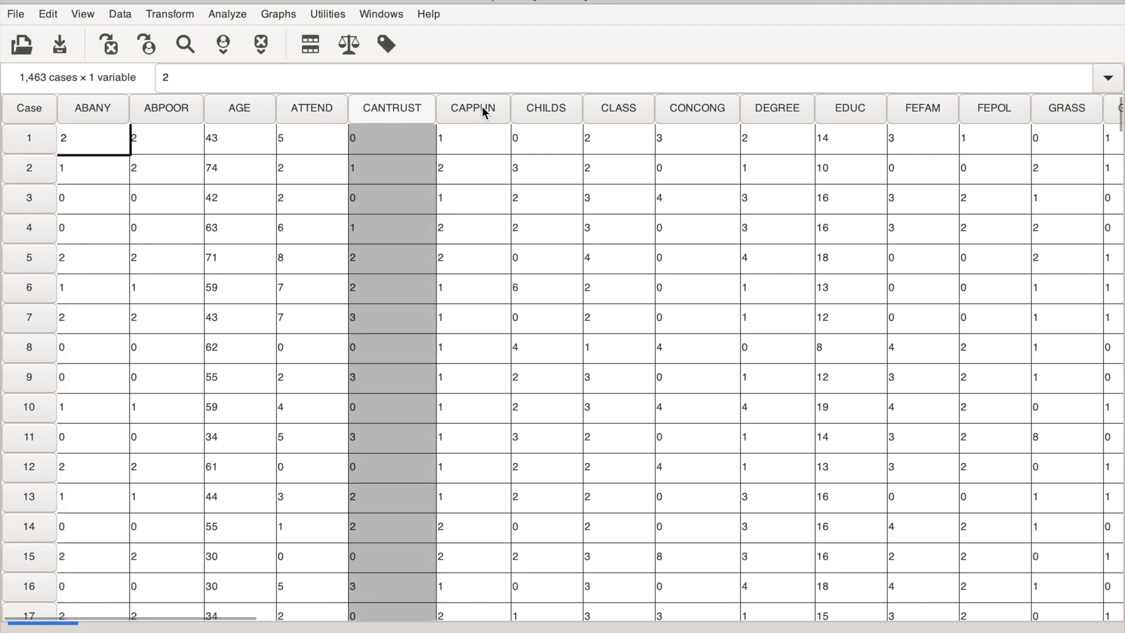
{"action": "left_click", "coordinate": [556, 108]}
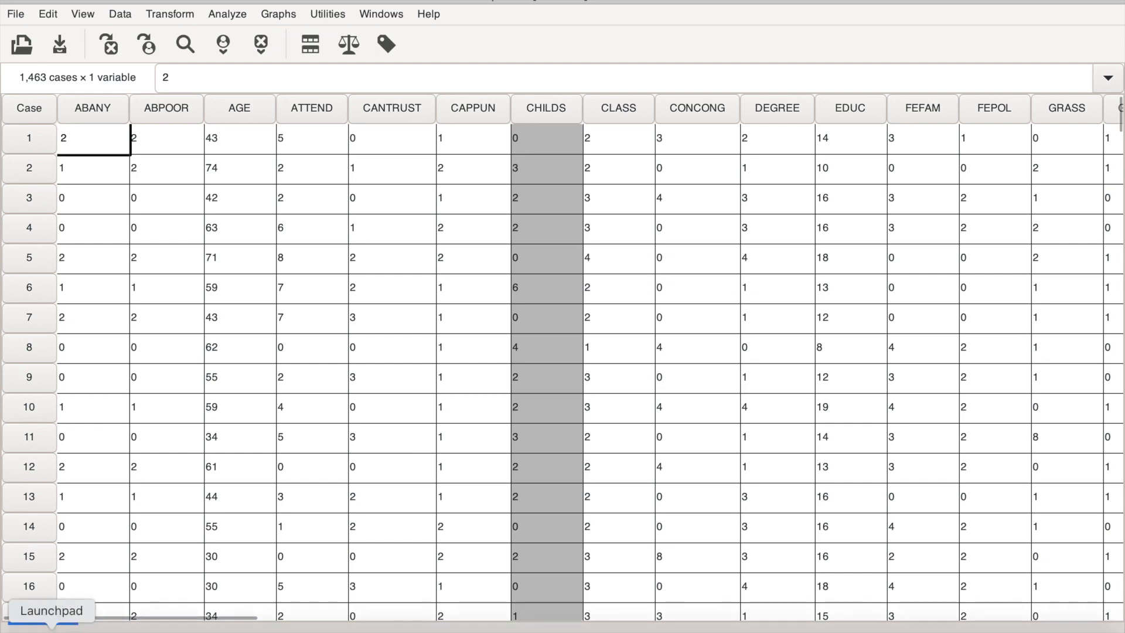
Switch to Finder, open GSS_Codebook.pdf from the Data Files folder, and search it for ABANY.
{"action": "left_click", "coordinate": [30, 625]}
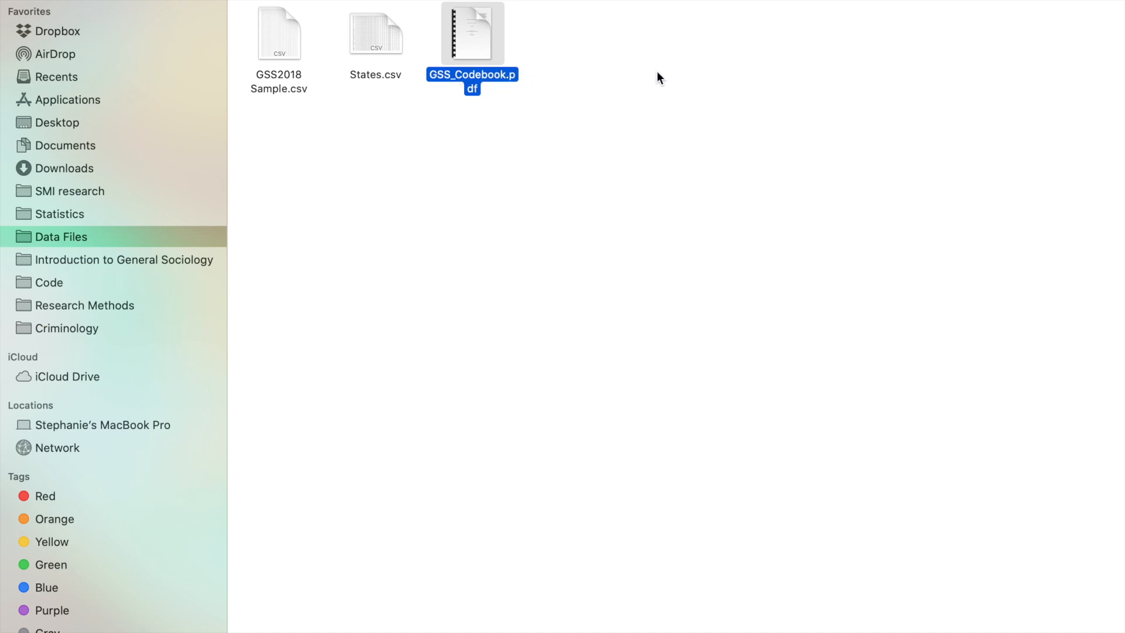
{"action": "double_click", "coordinate": [477, 8]}
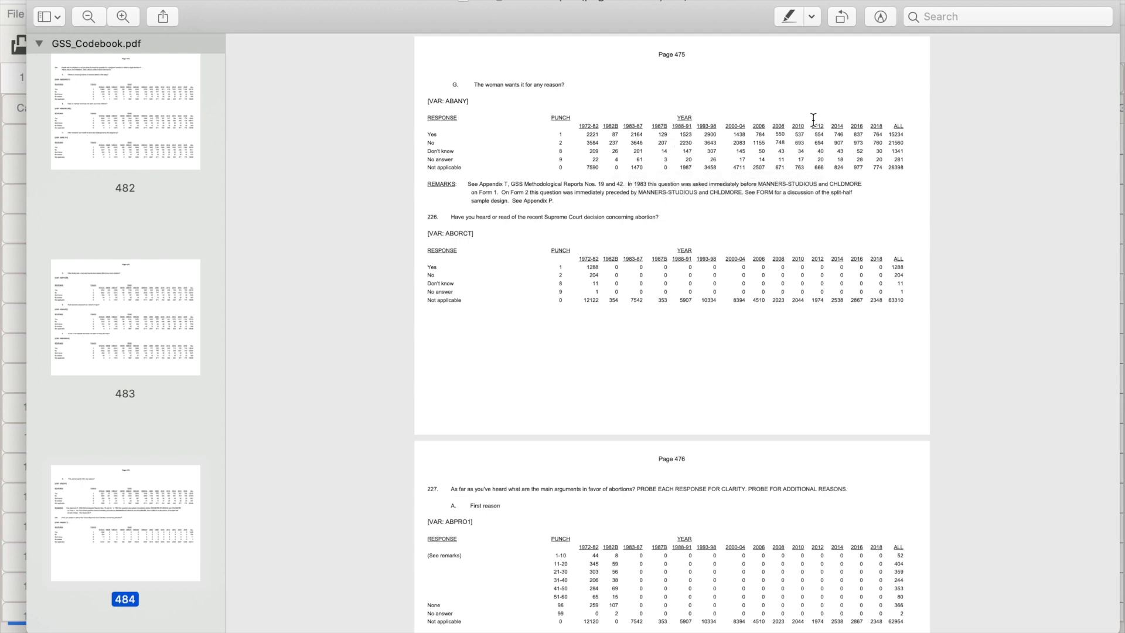
{"action": "left_click", "coordinate": [974, 19]}
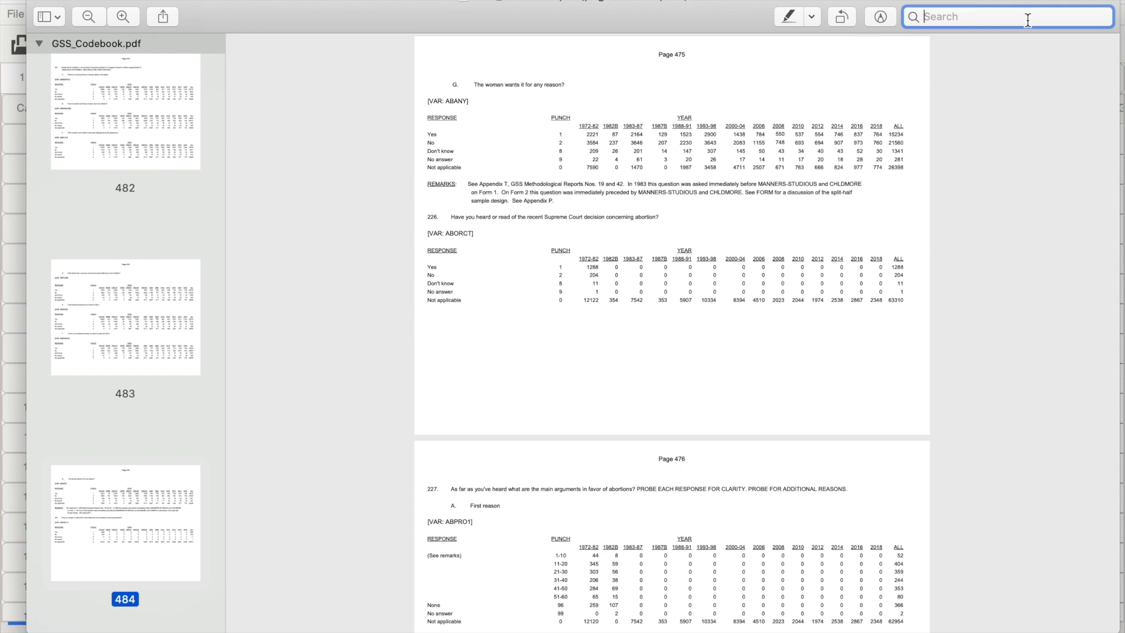
{"action": "type", "text": "ABA"}
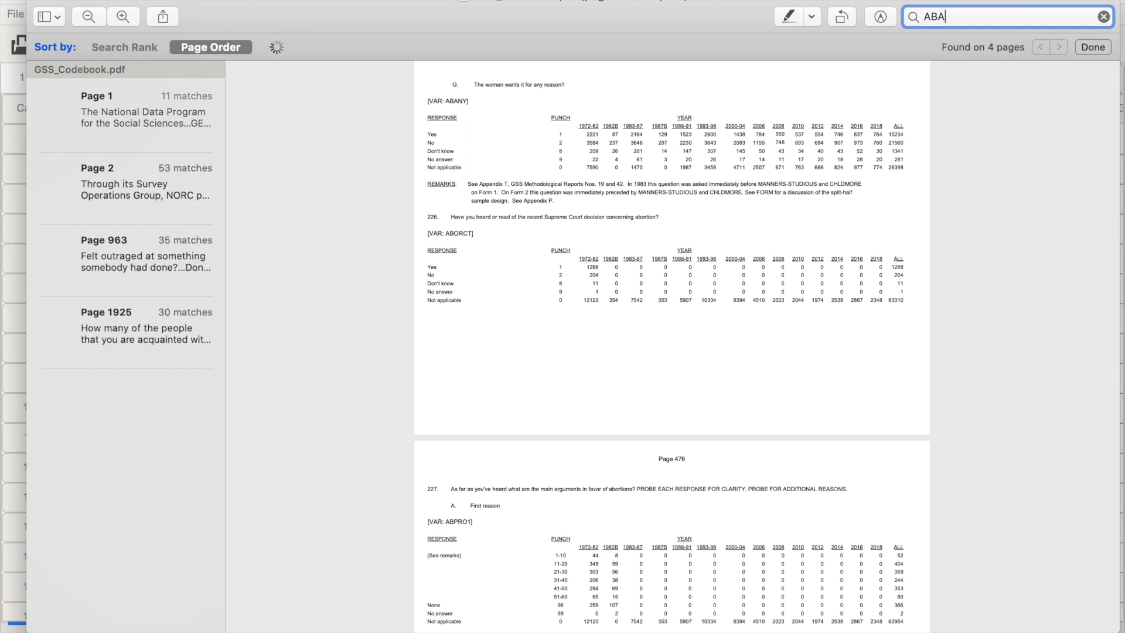
{"action": "type", "text": "NY"}
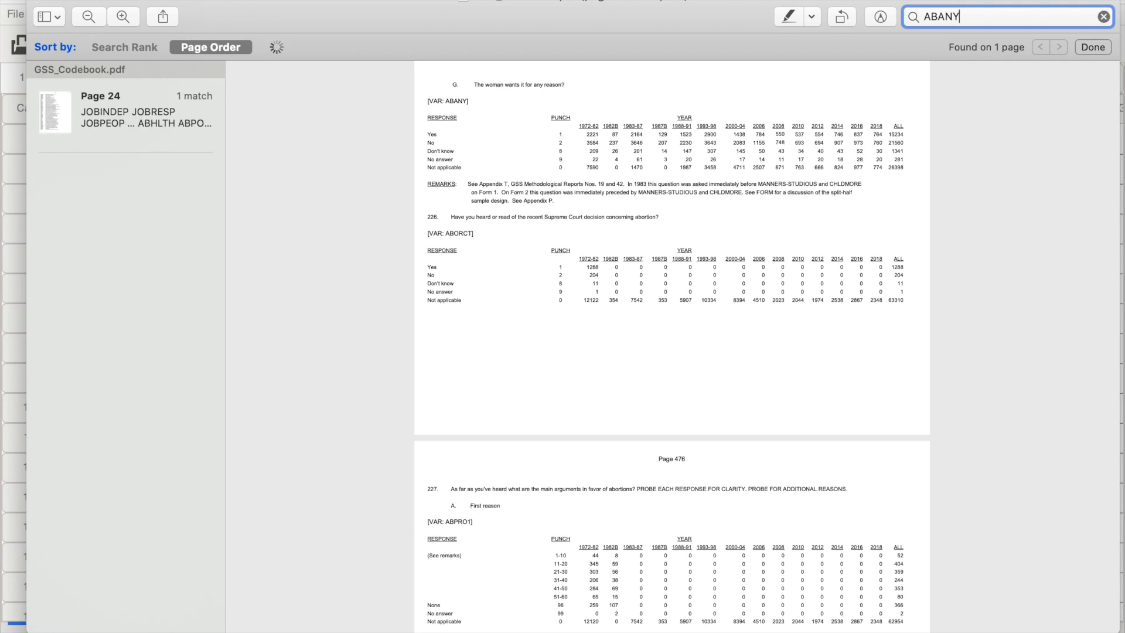
{"action": "key", "text": "super+a"}
{"action": "left_click", "coordinate": [988, 12]}
{"action": "left_click", "coordinate": [554, 144]}
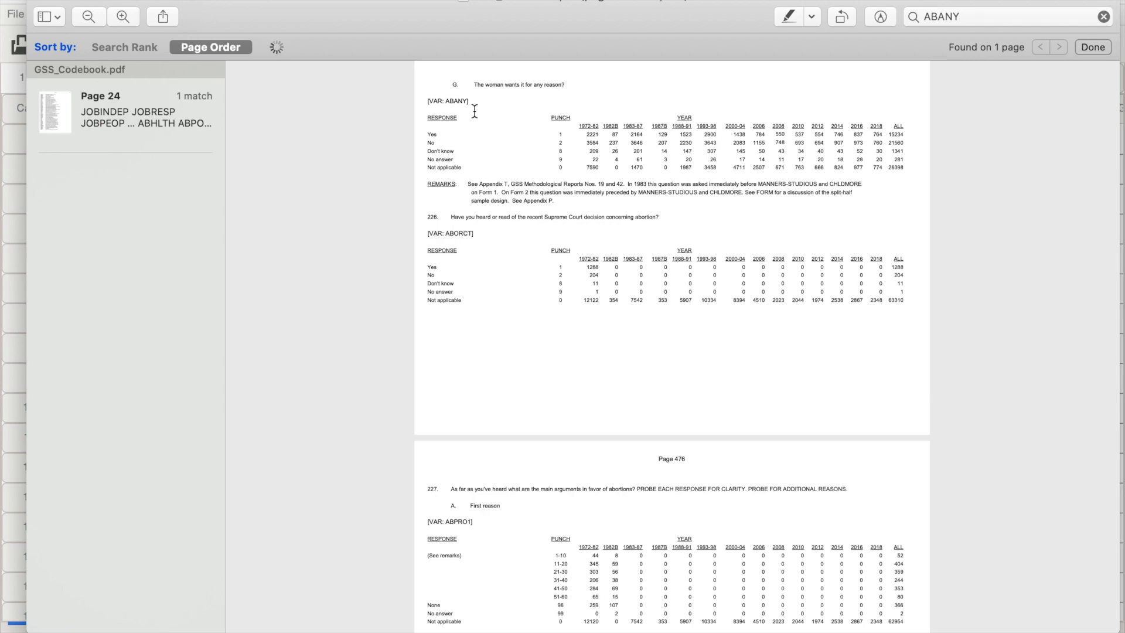
Enlarge the codebook pages and trace the ABANY item on page 475 back to question 225 on page 473.
{"action": "left_click", "coordinate": [127, 17]}
{"action": "left_click", "coordinate": [129, 18]}
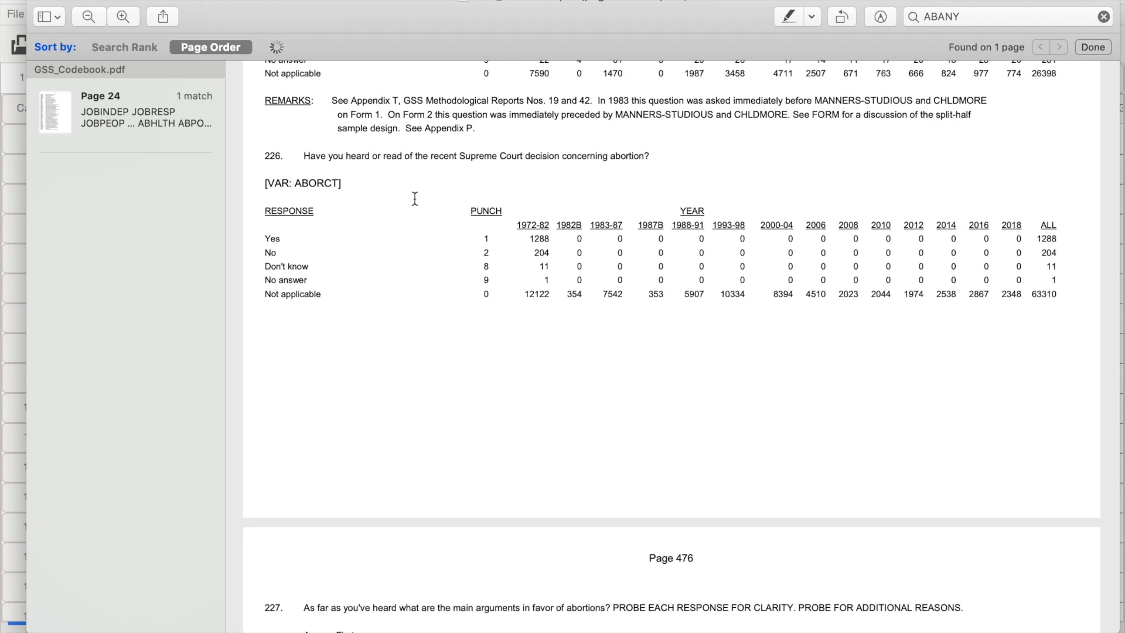
{"action": "scroll", "coordinate": [414, 195], "scroll_direction": "up", "scroll_amount": 5}
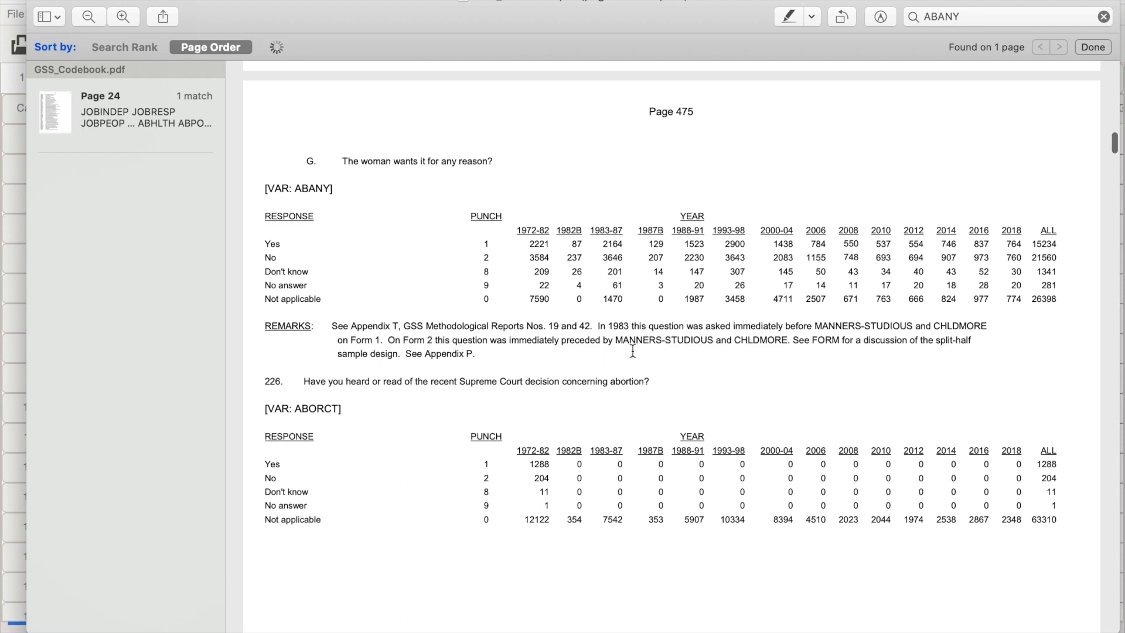
{"action": "scroll", "coordinate": [388, 173], "scroll_direction": "up", "scroll_amount": 10}
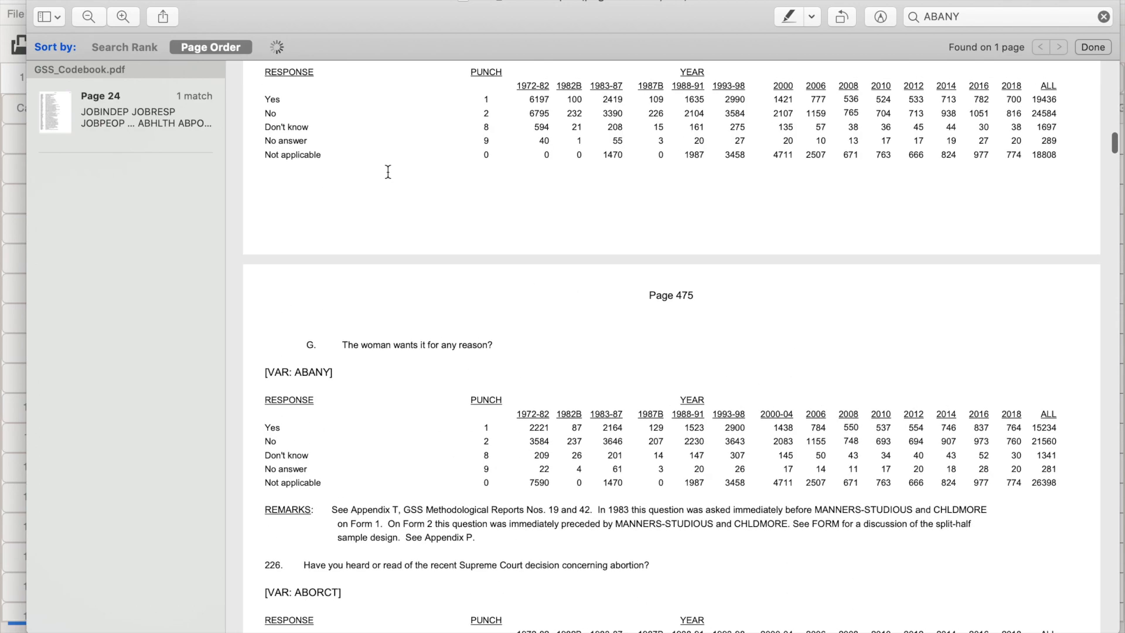
{"action": "scroll", "coordinate": [388, 172], "scroll_direction": "up", "scroll_amount": 10}
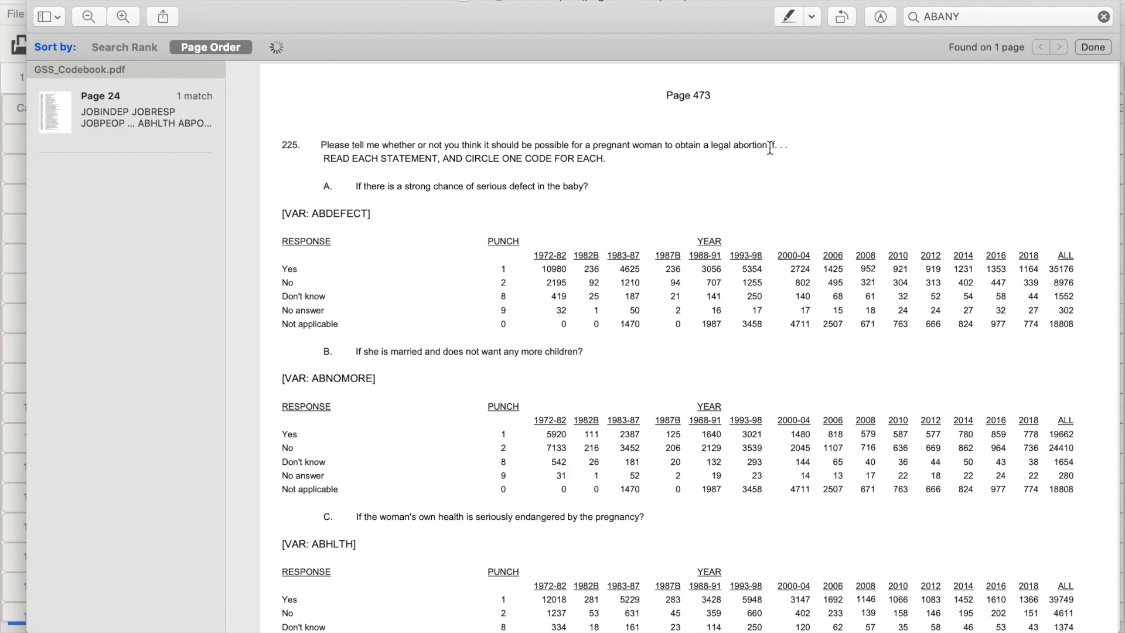
Return to the ABANY entry on page 475 and examine its response codes and yearly counts.
{"action": "scroll", "coordinate": [621, 443], "scroll_direction": "down", "scroll_amount": 10}
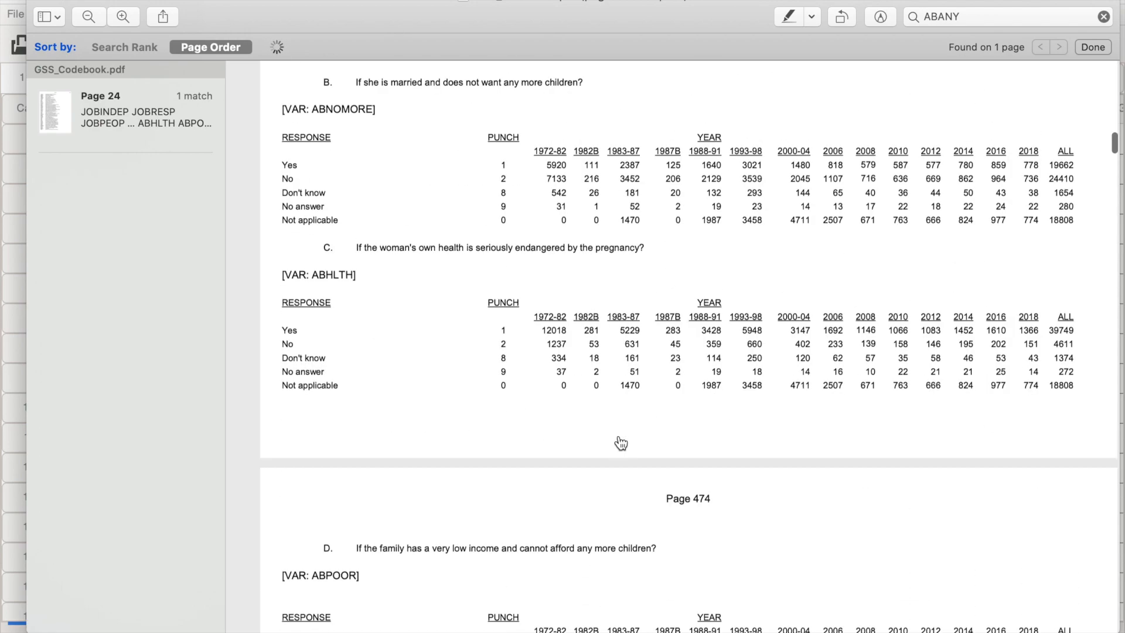
{"action": "scroll", "coordinate": [621, 444], "scroll_direction": "down", "scroll_amount": 18}
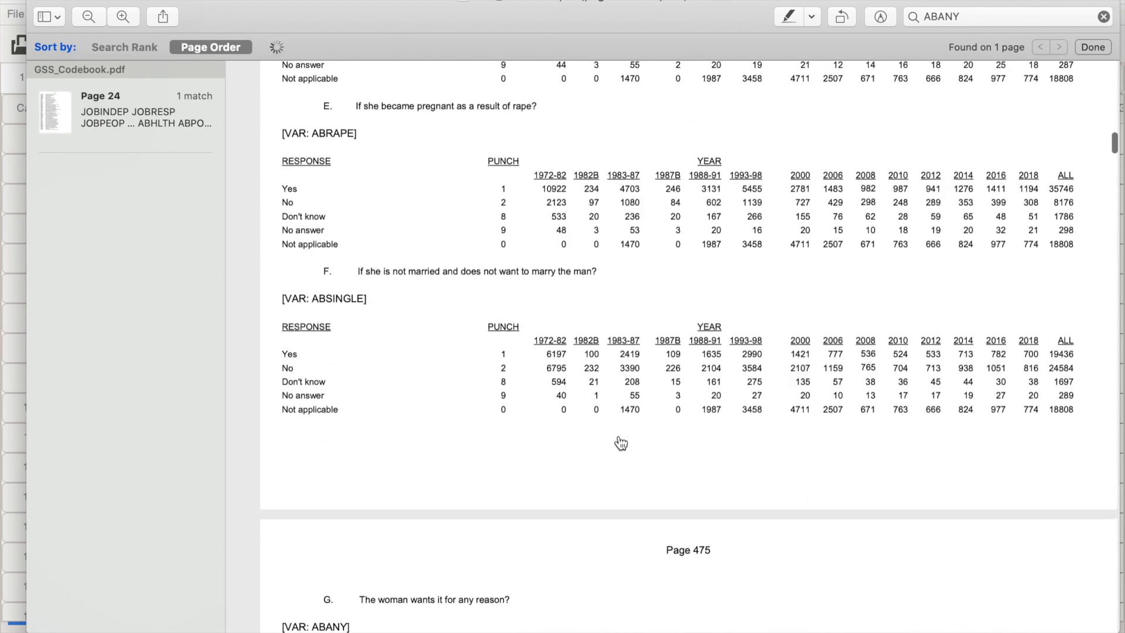
{"action": "scroll", "coordinate": [621, 444], "scroll_direction": "down", "scroll_amount": 7}
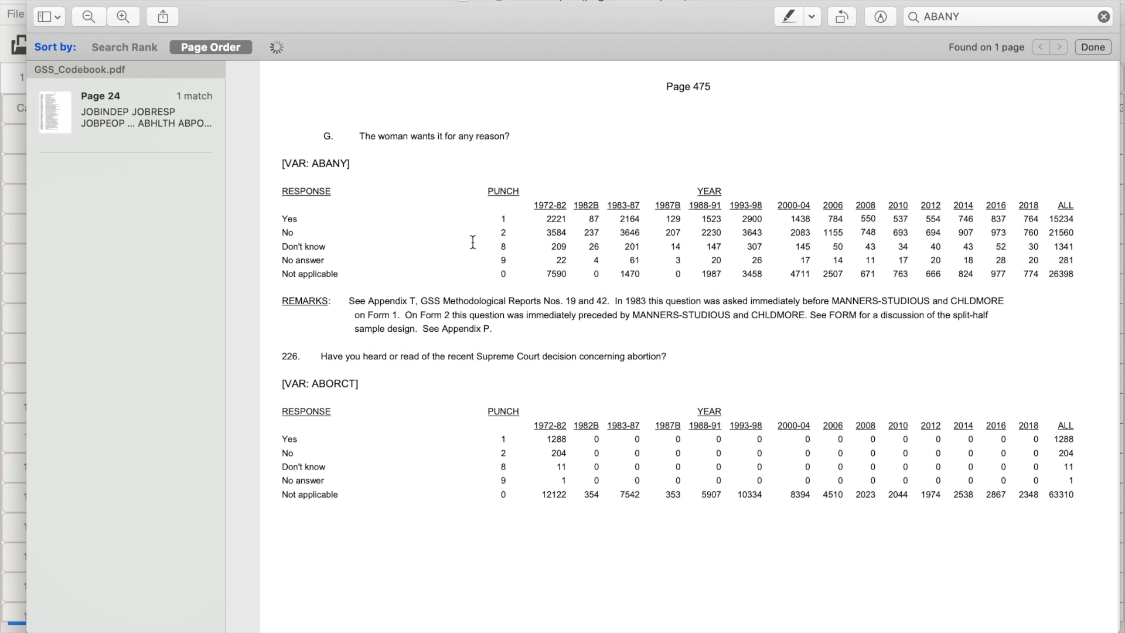
{"action": "scroll", "coordinate": [865, 267], "scroll_direction": "right", "scroll_amount": 5}
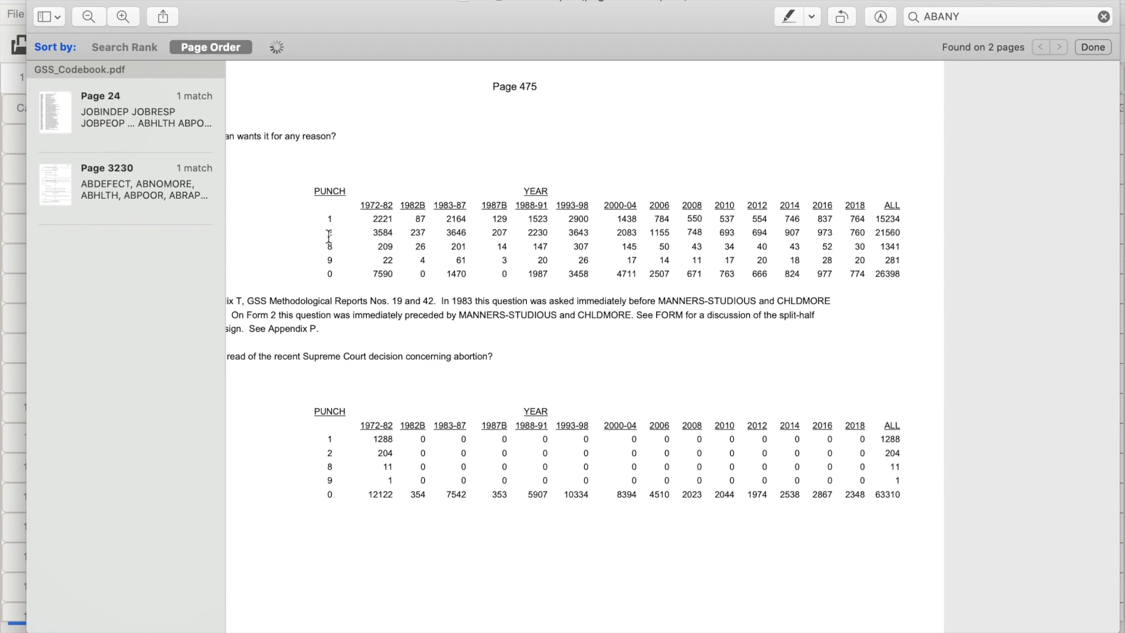
{"action": "scroll", "coordinate": [329, 237], "scroll_direction": "left", "scroll_amount": 5}
{"action": "scroll", "coordinate": [328, 236], "scroll_direction": "left", "scroll_amount": 1}
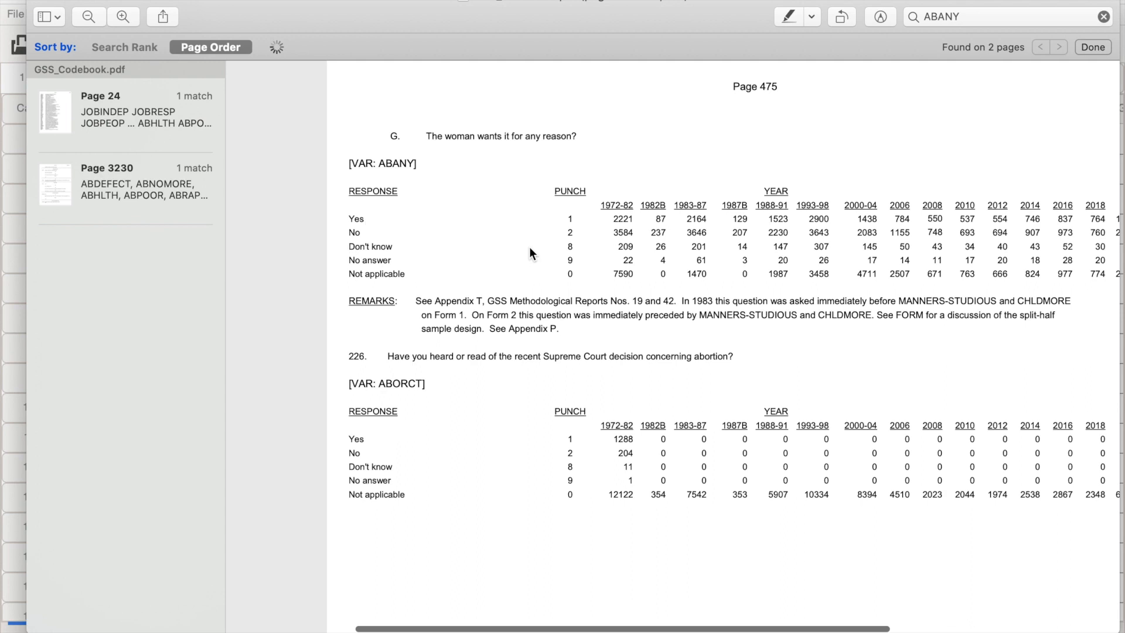
{"action": "scroll", "coordinate": [822, 272], "scroll_direction": "right", "scroll_amount": 3}
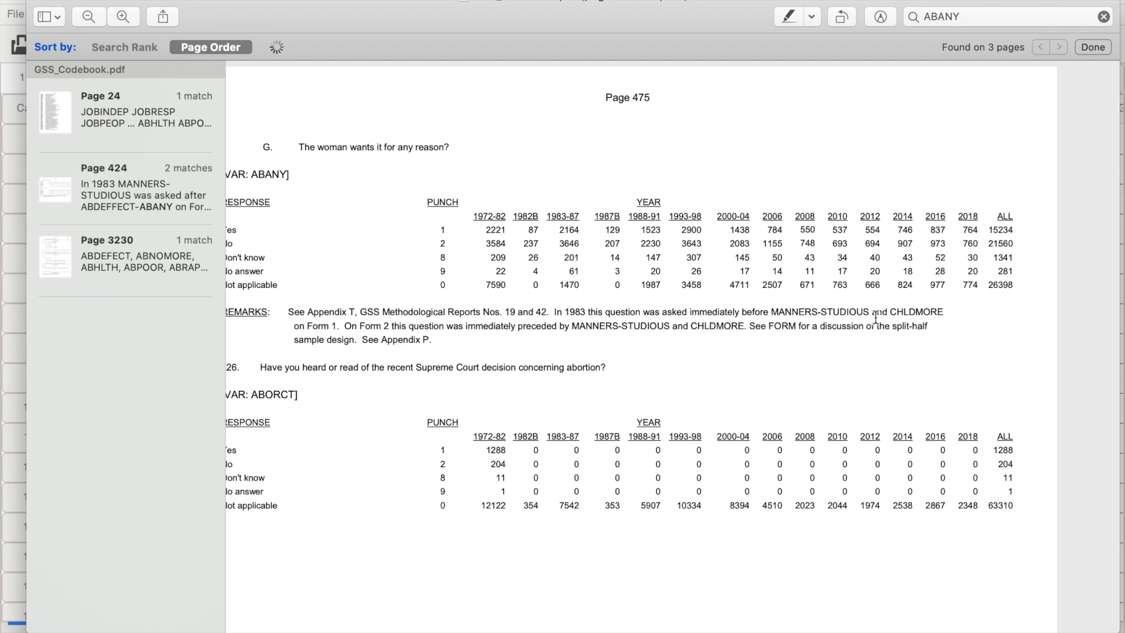
Search the codebook for CANTRUST and show its variable entry on page 2507.
{"action": "scroll", "coordinate": [865, 320], "scroll_direction": "left", "scroll_amount": 5}
{"action": "scroll", "coordinate": [865, 319], "scroll_direction": "right", "scroll_amount": 4}
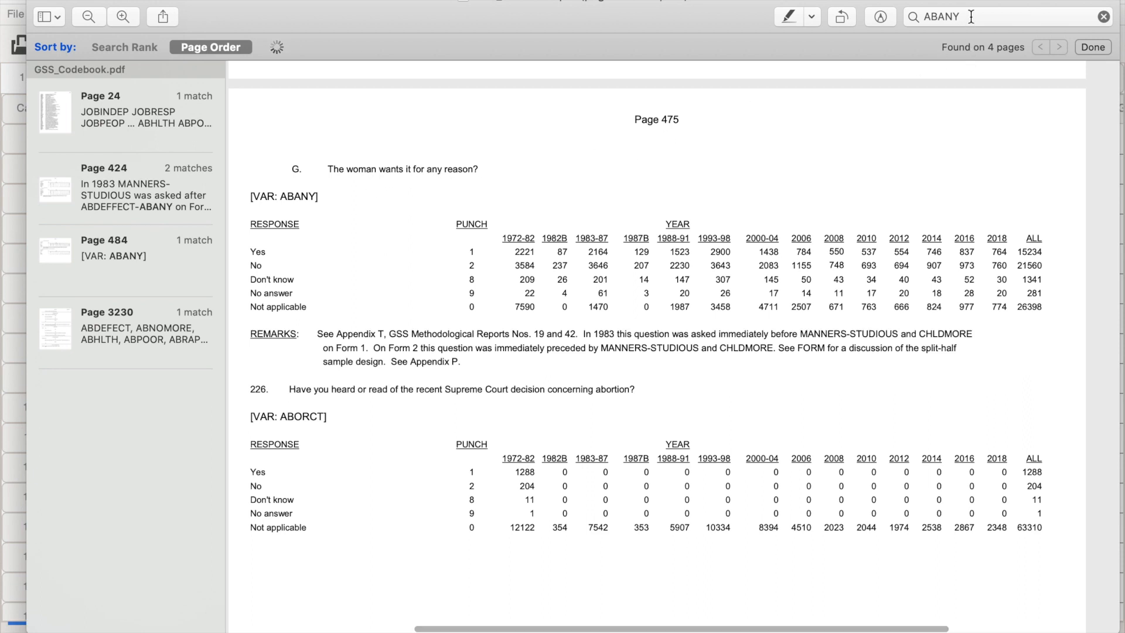
{"action": "left_click", "coordinate": [917, 14]}
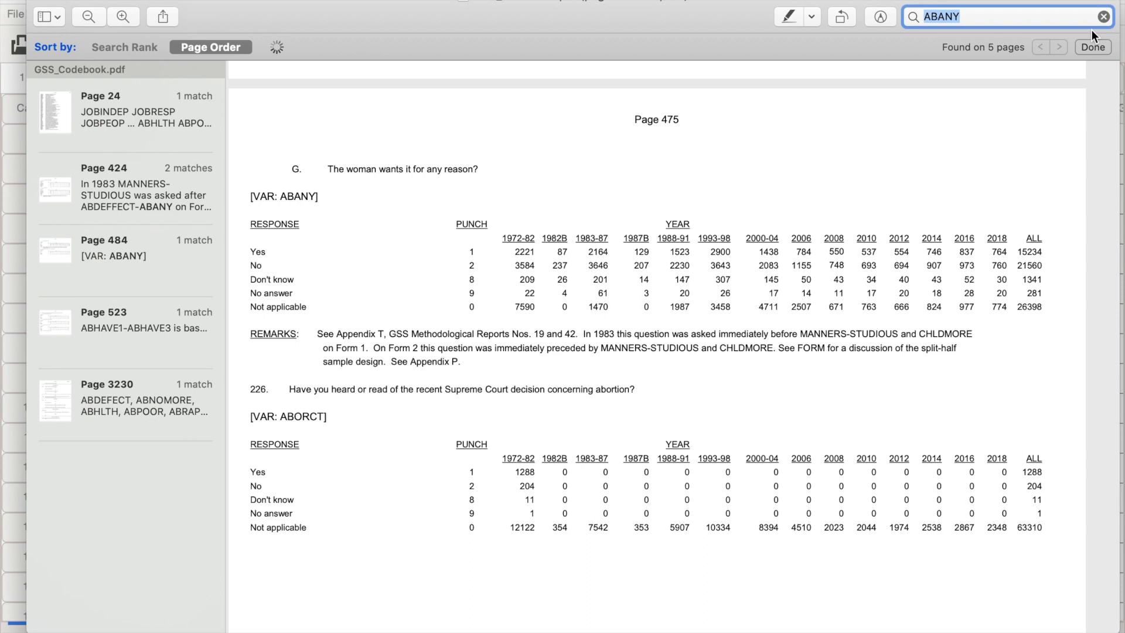
{"action": "type", "text": "CANTRUST"}
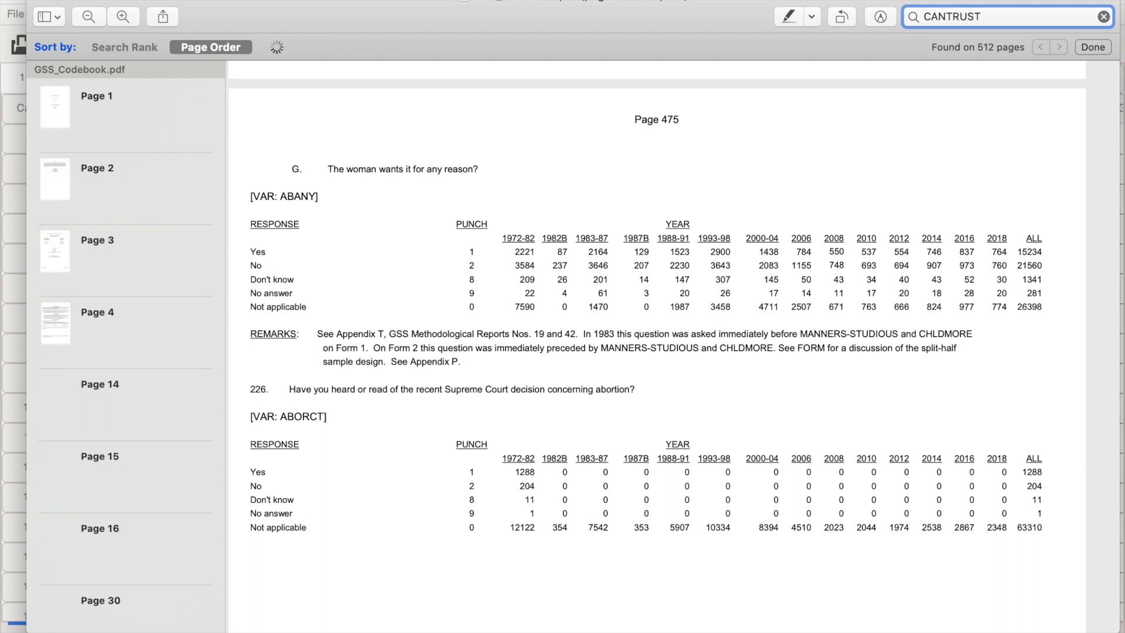
{"action": "key", "text": "Return"}
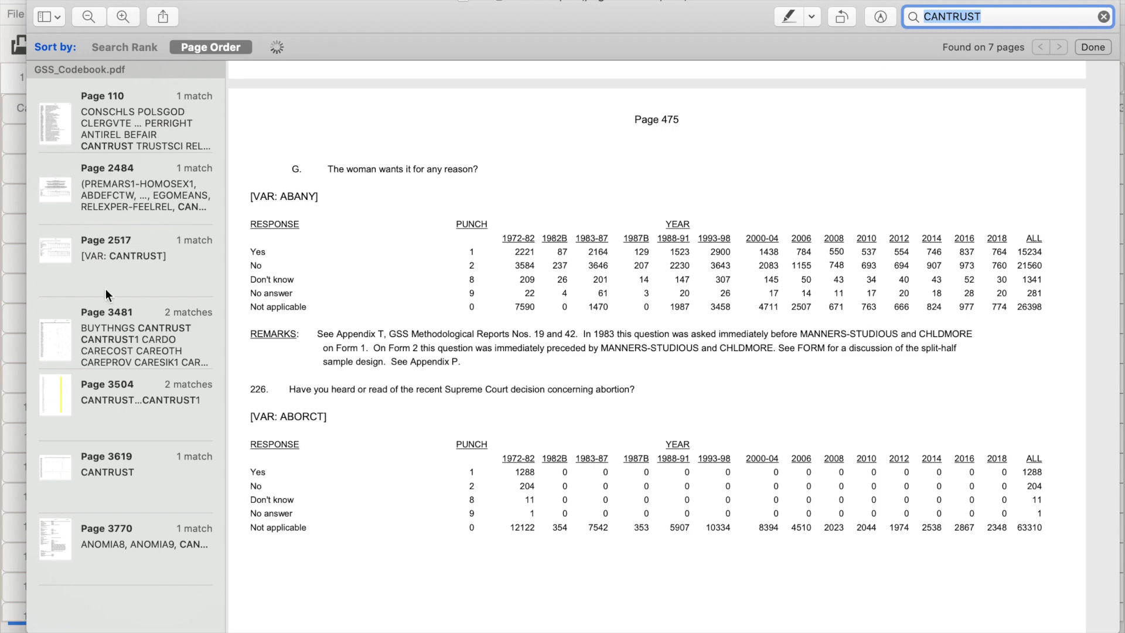
{"action": "left_click", "coordinate": [111, 253]}
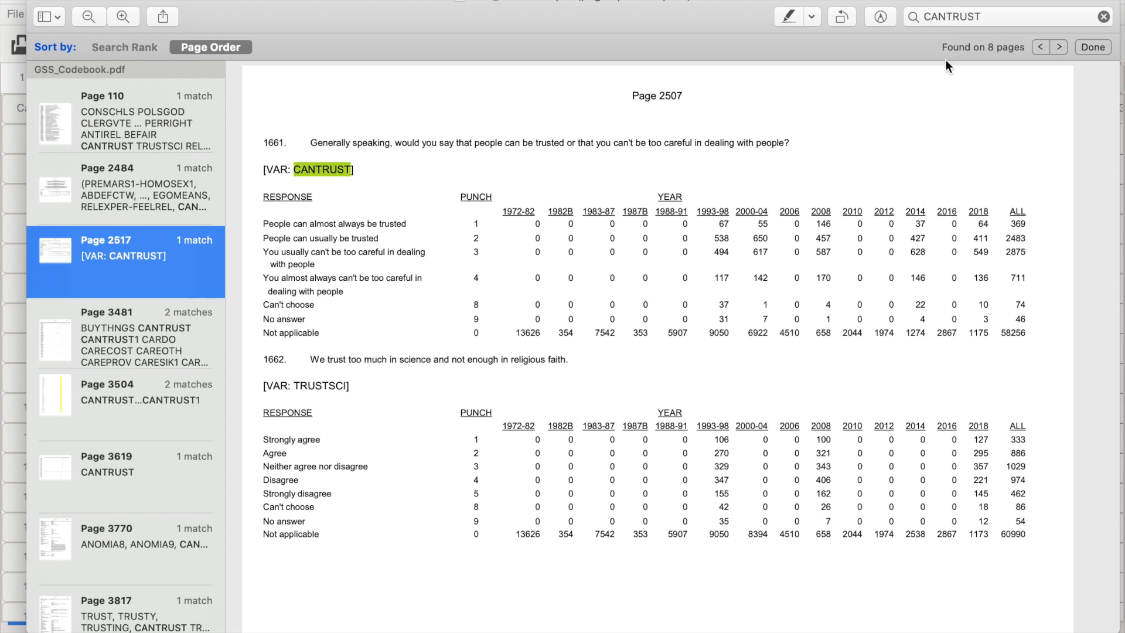
Find the CHILDS variable entry in the codebook and examine its question wording, response codes and yearly counts.
{"action": "left_click", "coordinate": [903, 12]}
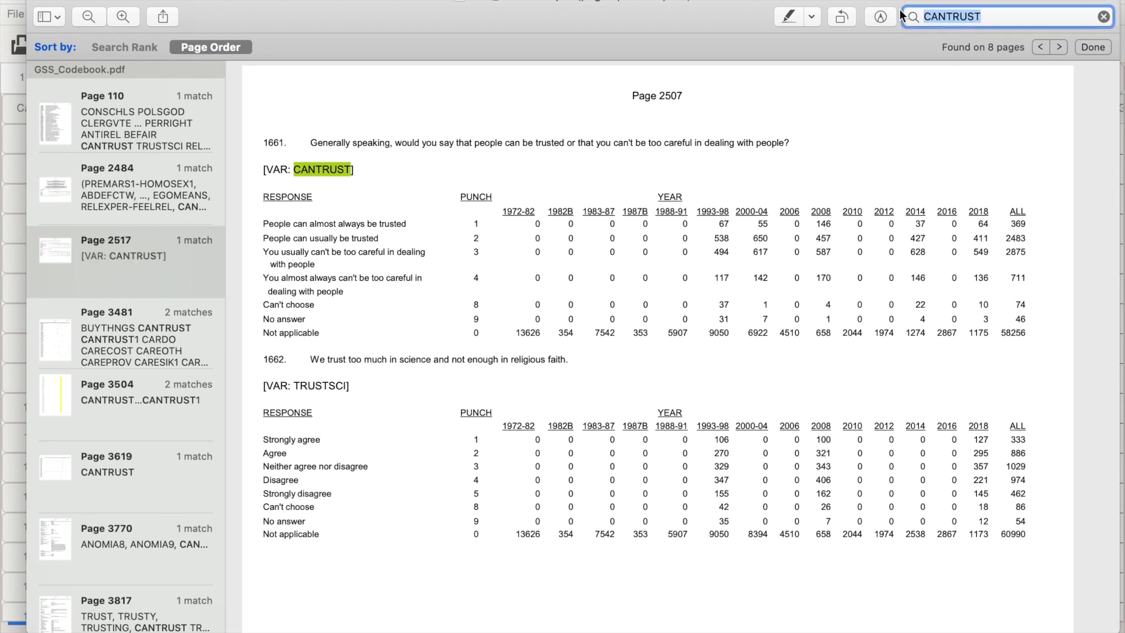
{"action": "type", "text": "CHILD"}
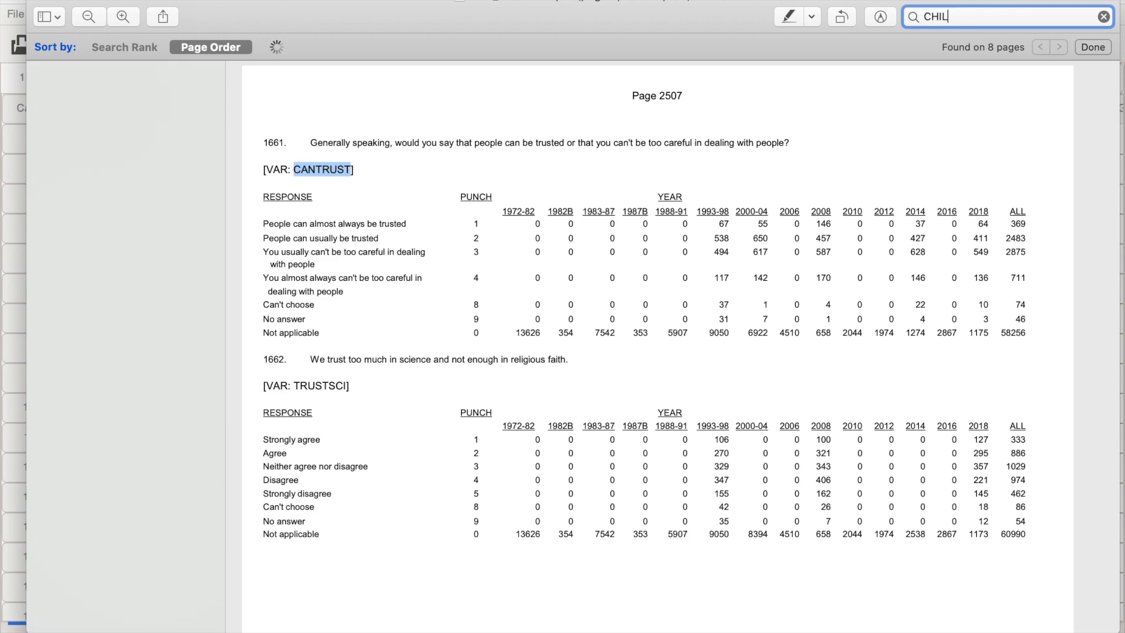
{"action": "type", "text": "S"}
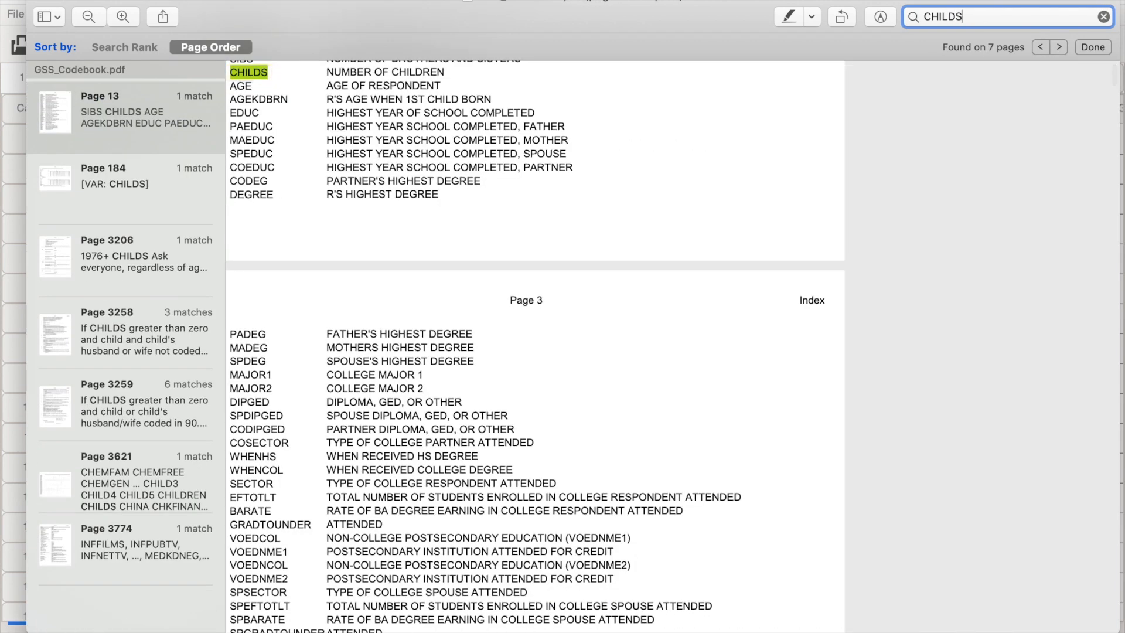
{"action": "left_click", "coordinate": [115, 195]}
{"action": "scroll", "coordinate": [464, 136], "scroll_direction": "right", "scroll_amount": 1}
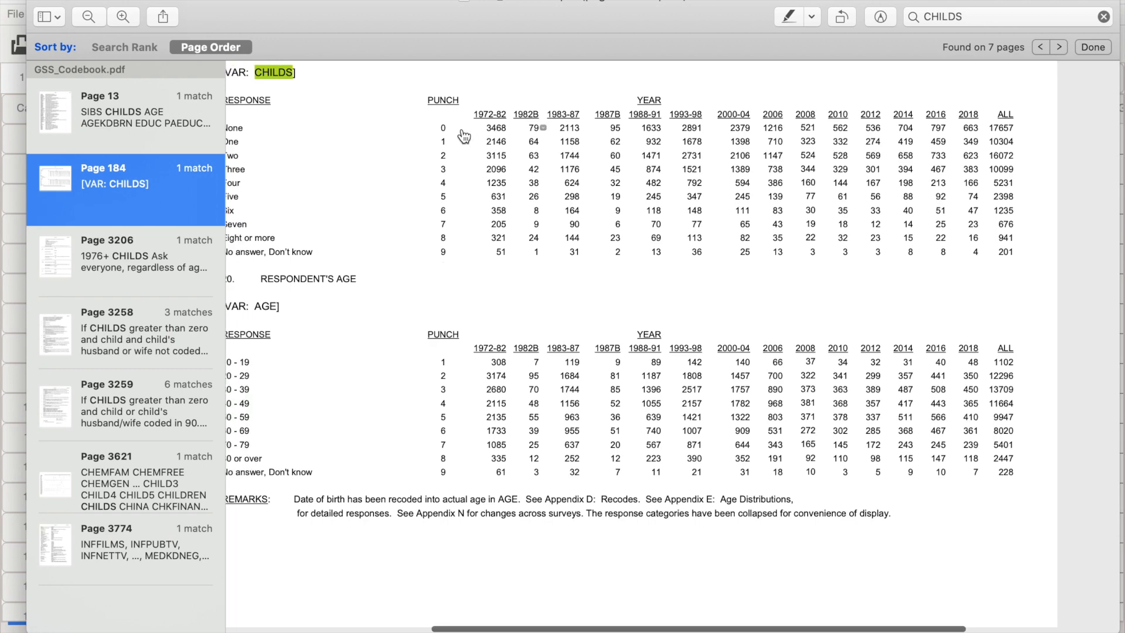
{"action": "scroll", "coordinate": [464, 136], "scroll_direction": "left", "scroll_amount": 2}
{"action": "scroll", "coordinate": [464, 136], "scroll_direction": "up", "scroll_amount": 3}
{"action": "scroll", "coordinate": [464, 136], "scroll_direction": "down", "scroll_amount": 1}
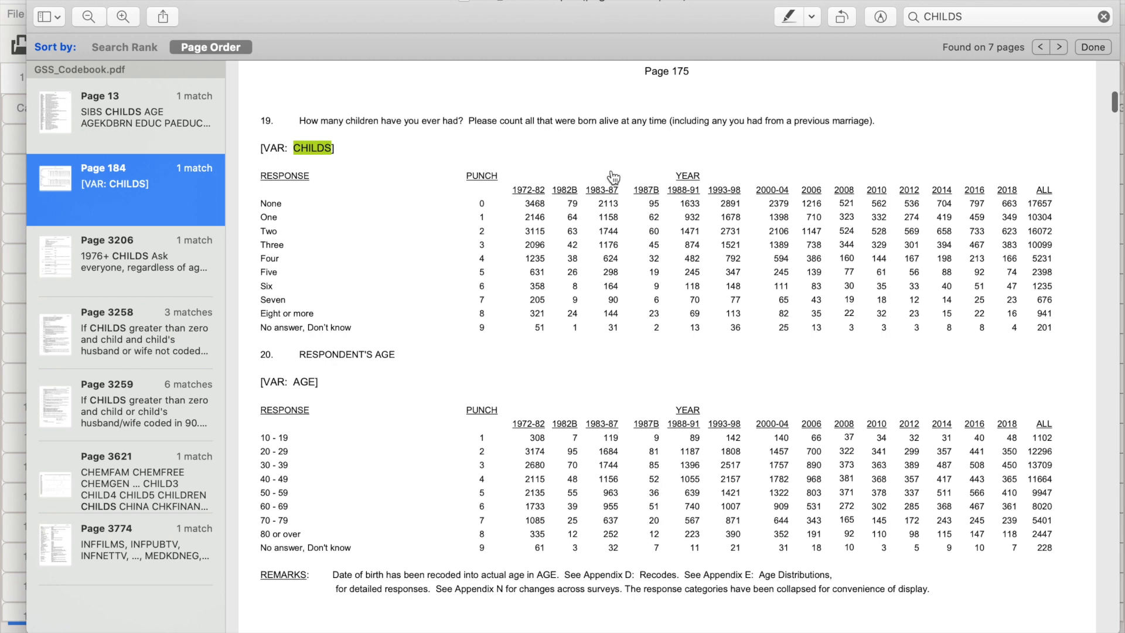
{"action": "scroll", "coordinate": [674, 176], "scroll_direction": "right", "scroll_amount": 3}
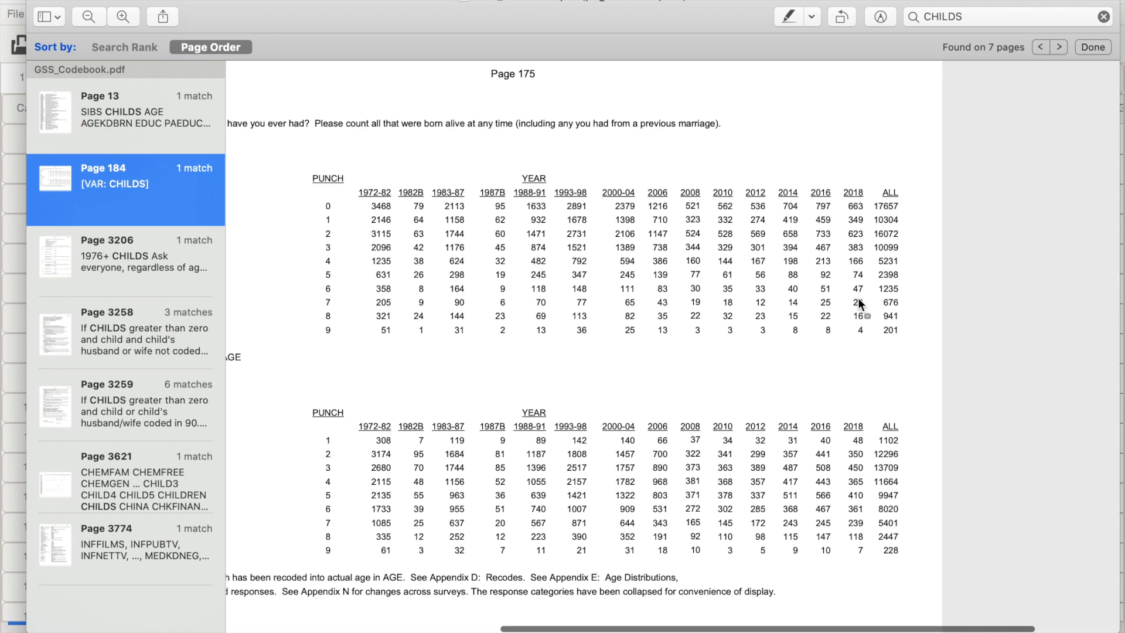
{"action": "scroll", "coordinate": [857, 297], "scroll_direction": "left", "scroll_amount": 3}
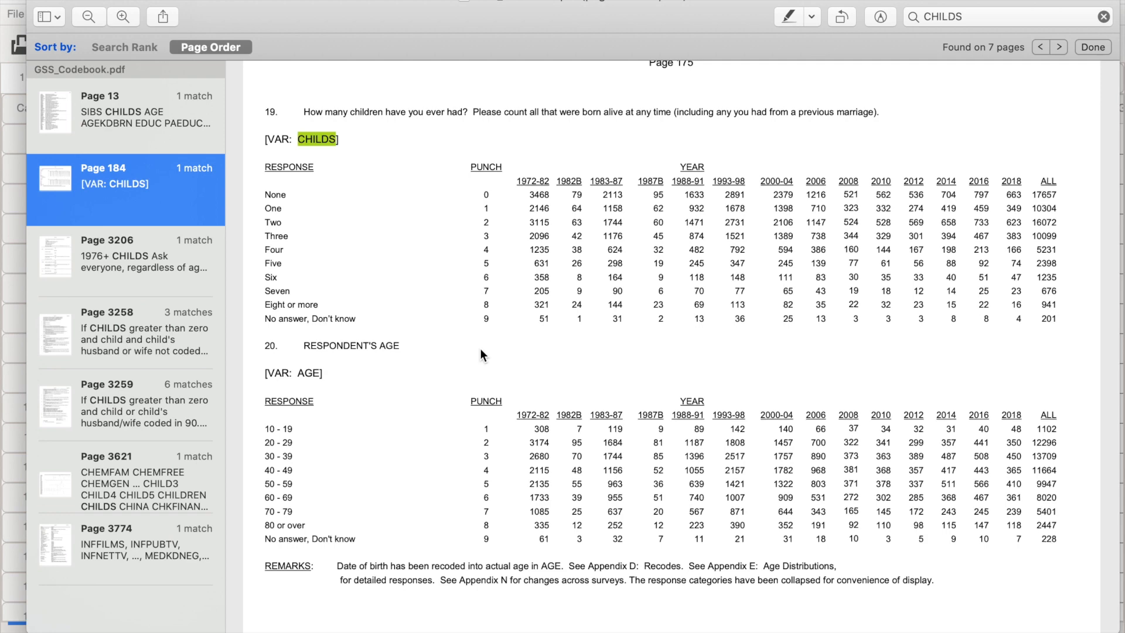
{"action": "scroll", "coordinate": [480, 354], "scroll_direction": "down", "scroll_amount": 1}
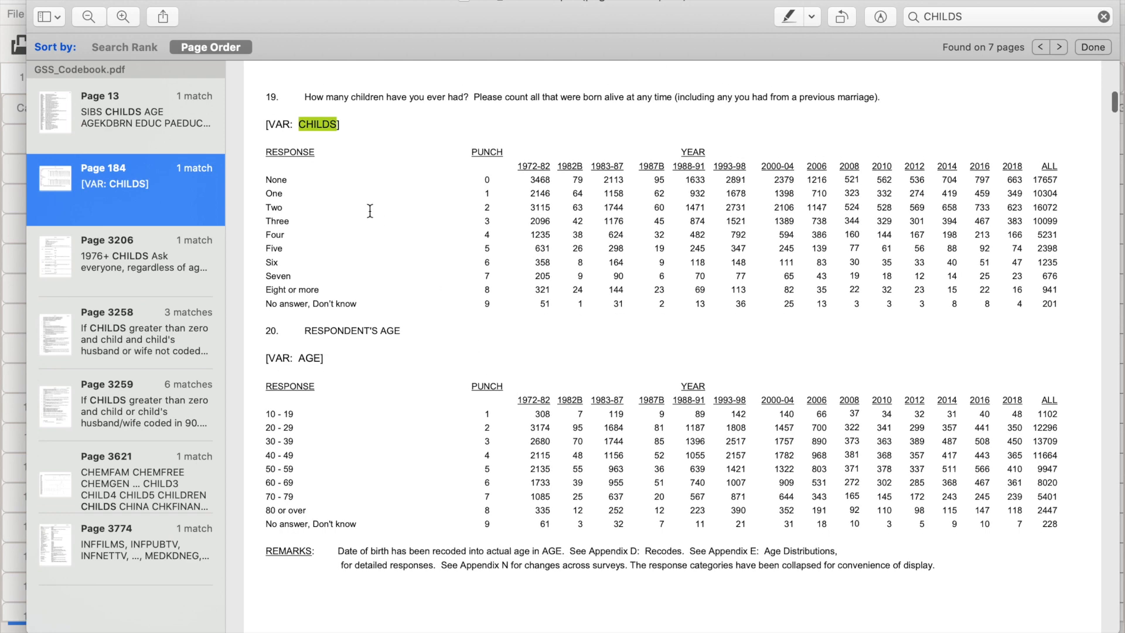
Switch to the PSPP data editor and start a Frequencies analysis.
{"action": "left_click", "coordinate": [9, 200]}
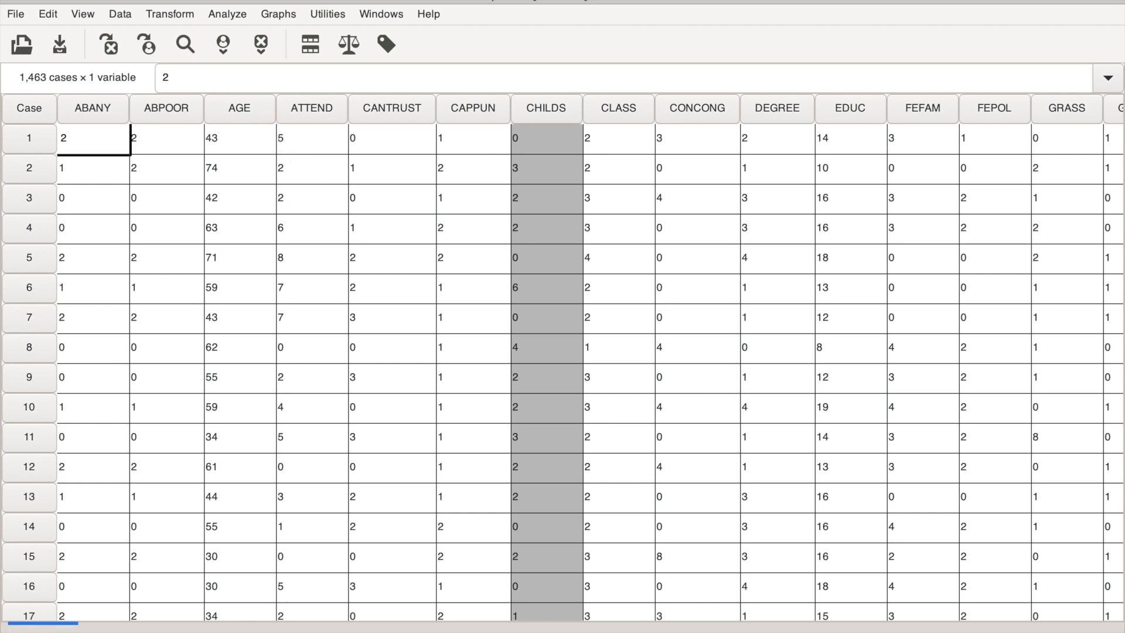
{"action": "left_click", "coordinate": [231, 20]}
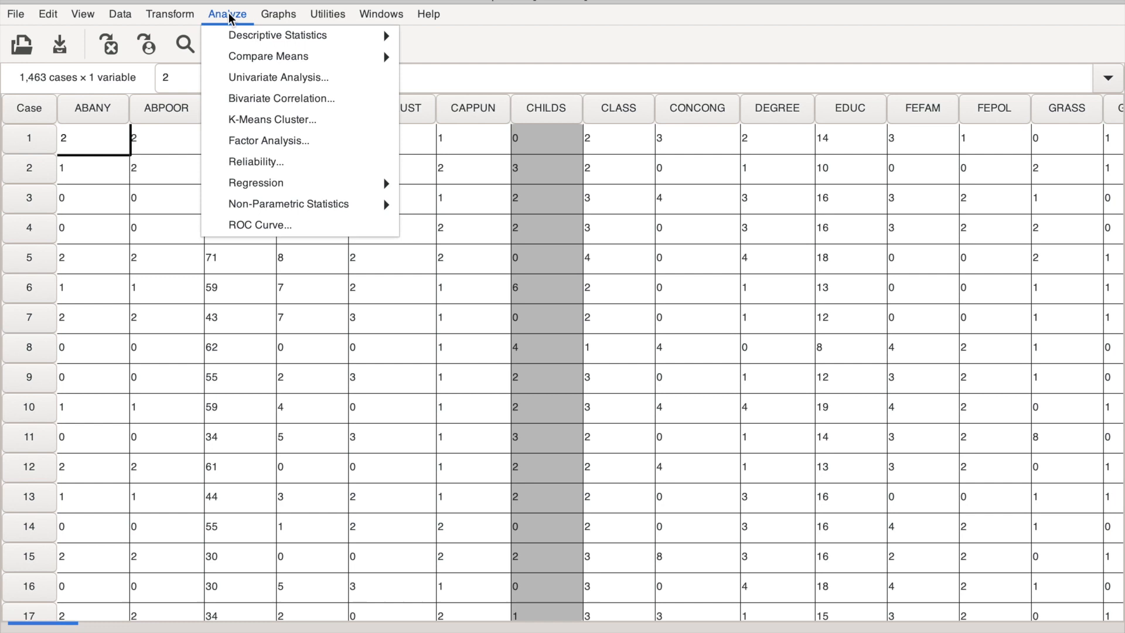
{"action": "mouse_move", "coordinate": [244, 39]}
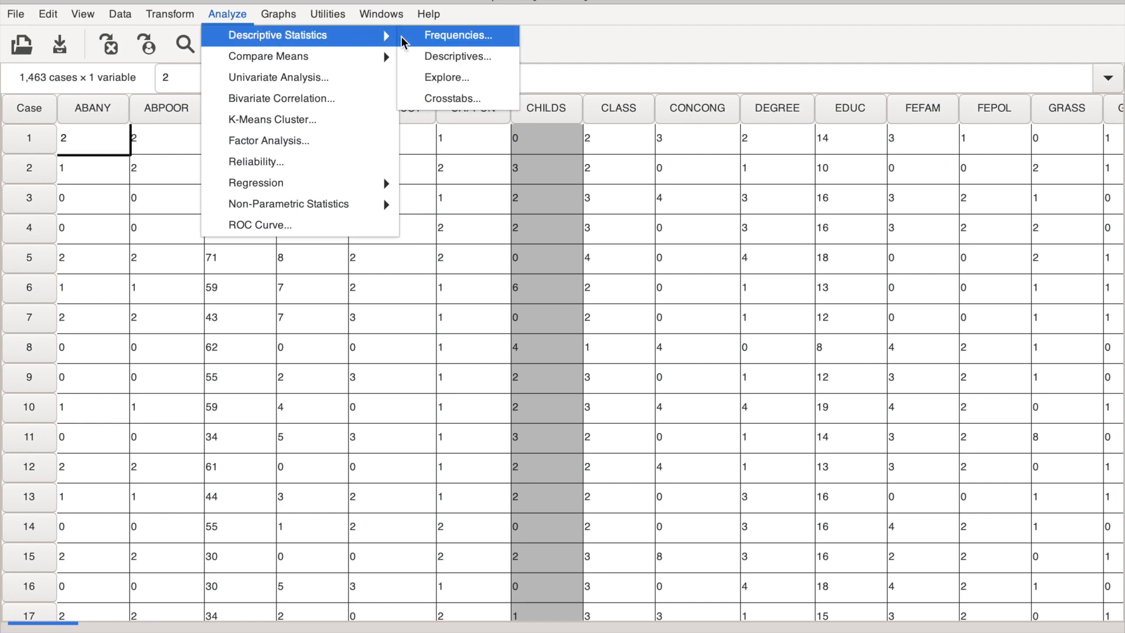
{"action": "left_click", "coordinate": [452, 38]}
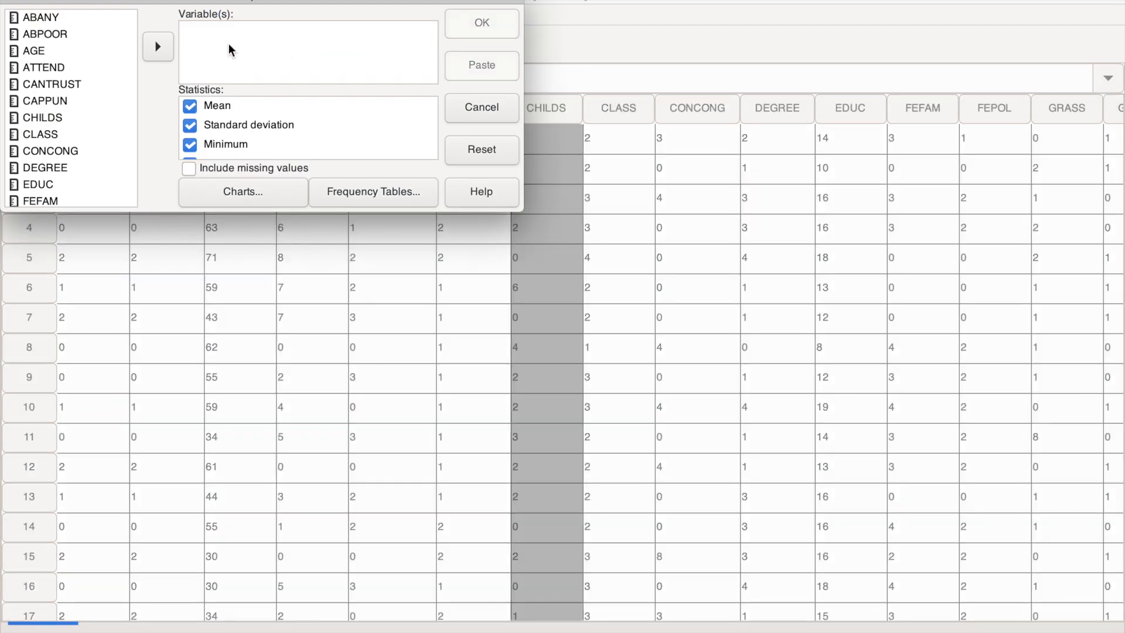
Add ABANY, CANTRUST and CHILDS as the frequency variables and paste the command into a syntax window.
{"action": "left_click", "coordinate": [44, 20]}
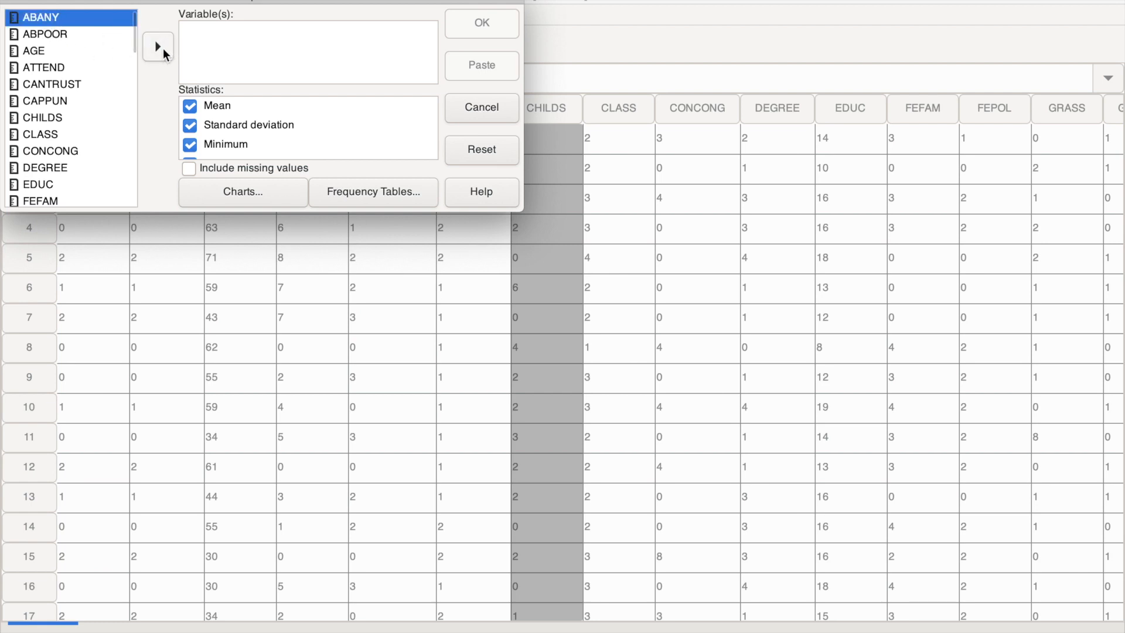
{"action": "left_click", "coordinate": [162, 49]}
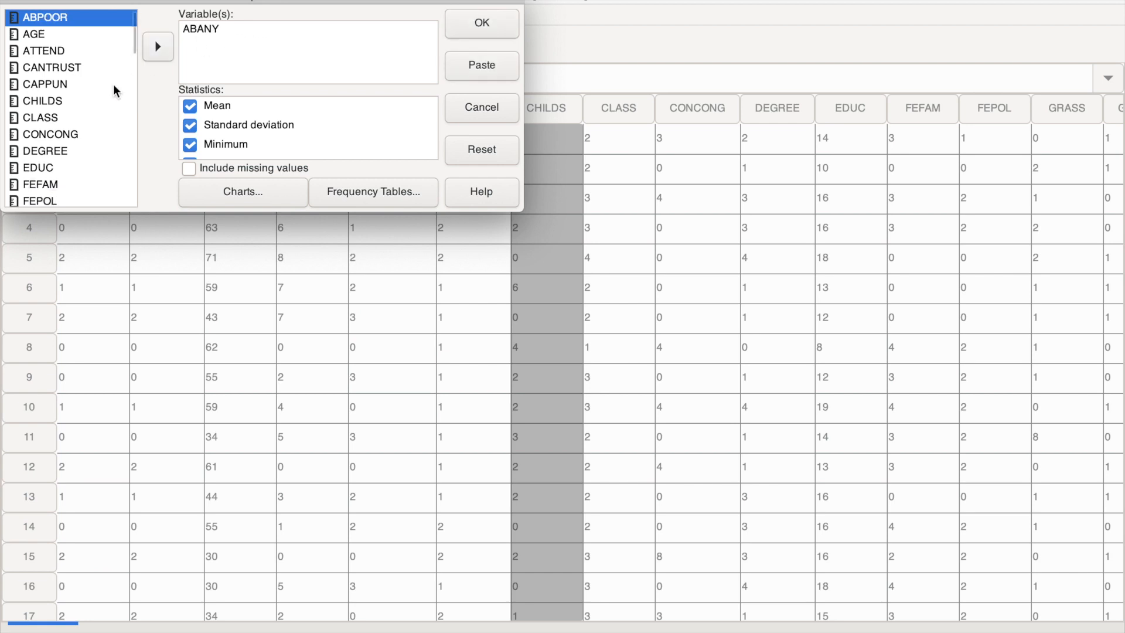
{"action": "left_click", "coordinate": [69, 68]}
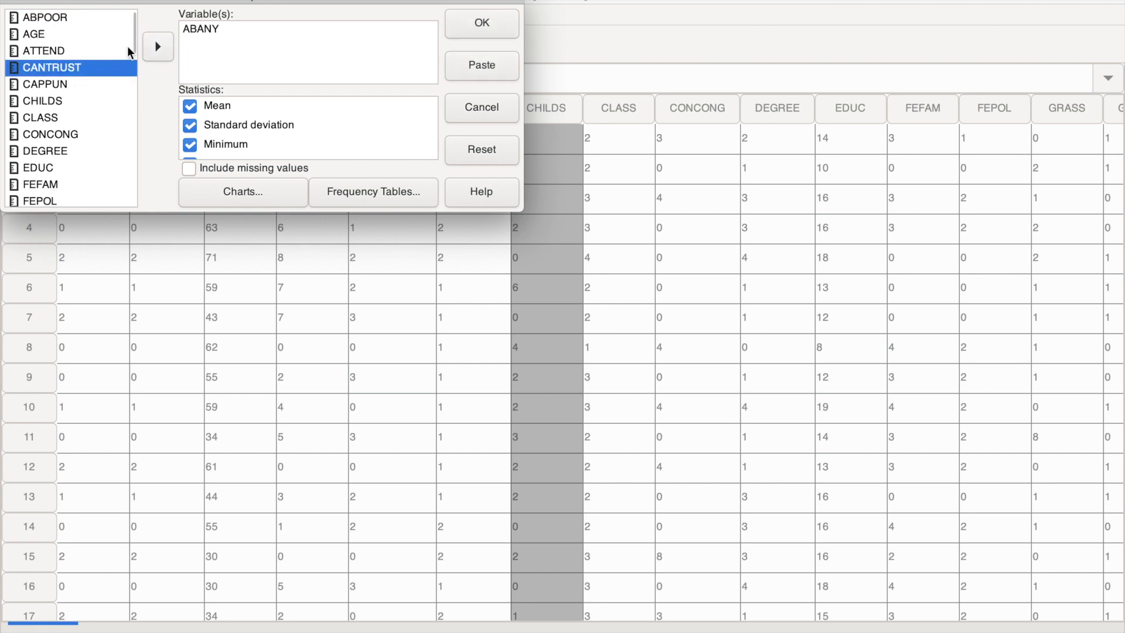
{"action": "left_click", "coordinate": [157, 44]}
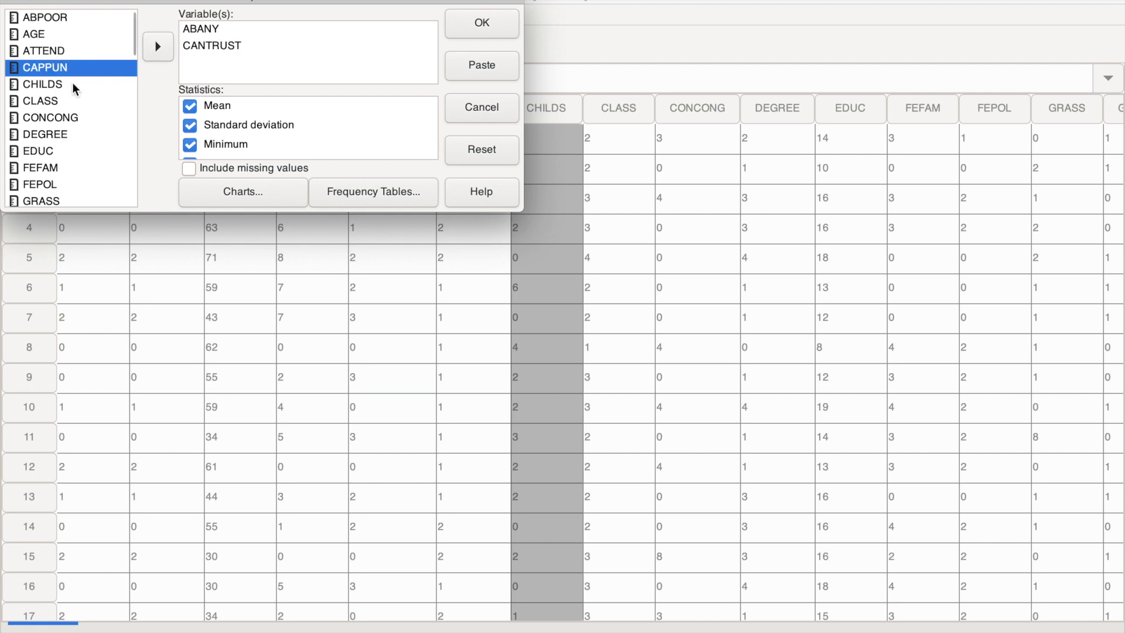
{"action": "left_click", "coordinate": [76, 85]}
{"action": "left_click", "coordinate": [157, 47]}
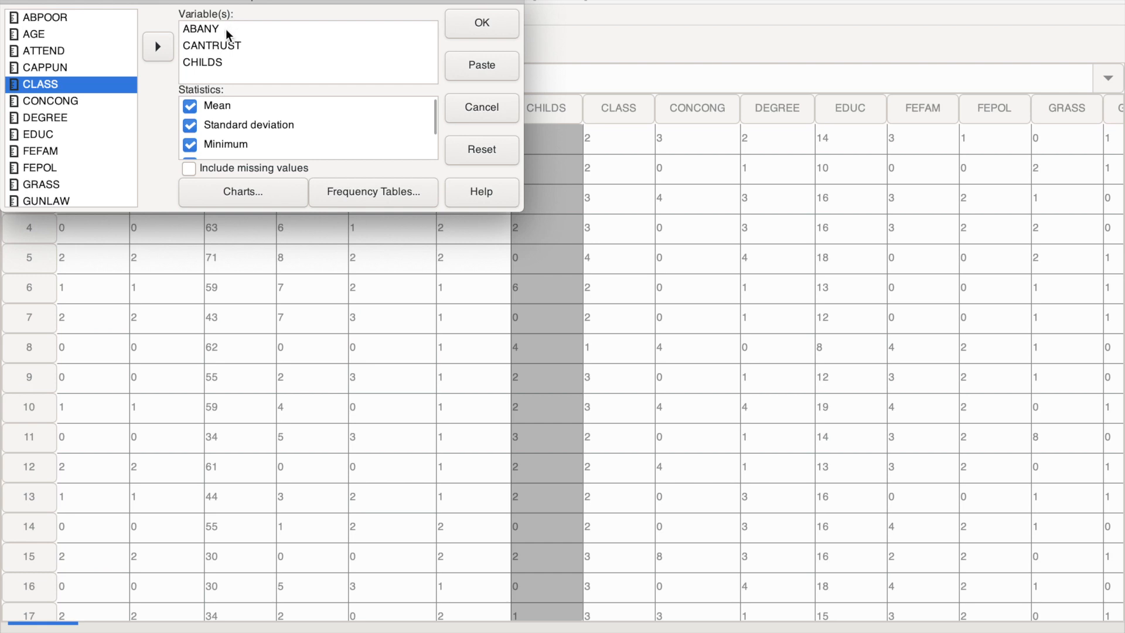
{"action": "left_click", "coordinate": [491, 69]}
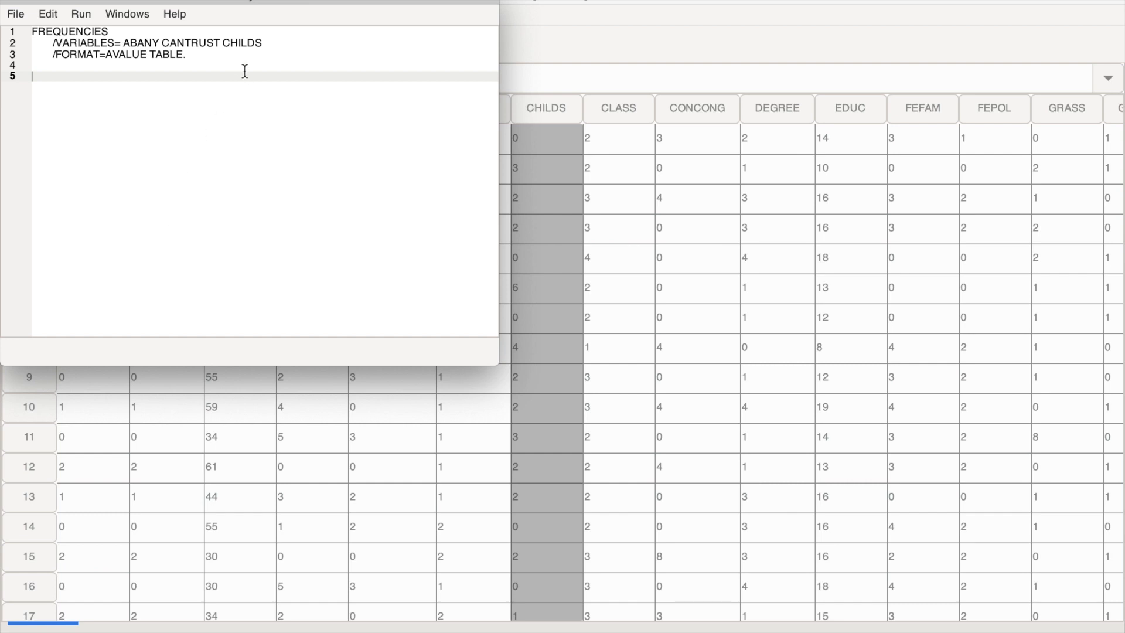
Select the whole FREQUENCIES command in the syntax window and run only that selection.
{"action": "left_click_drag", "start_coordinate": [206, 55], "coordinate": [31, 28]}
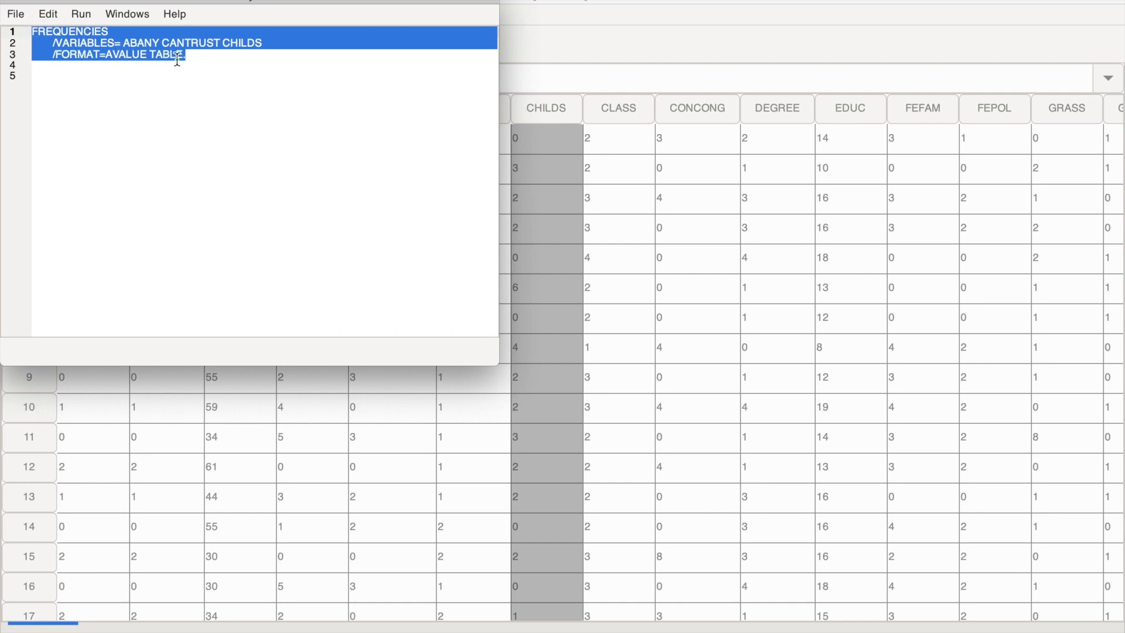
{"action": "left_click", "coordinate": [83, 15]}
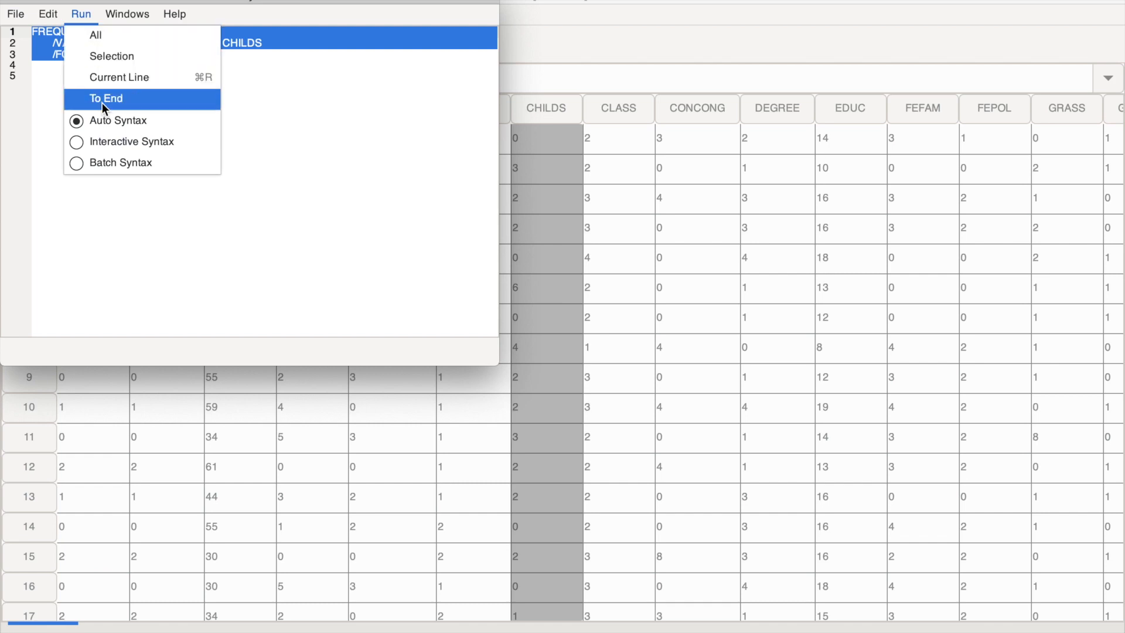
{"action": "left_click", "coordinate": [110, 57]}
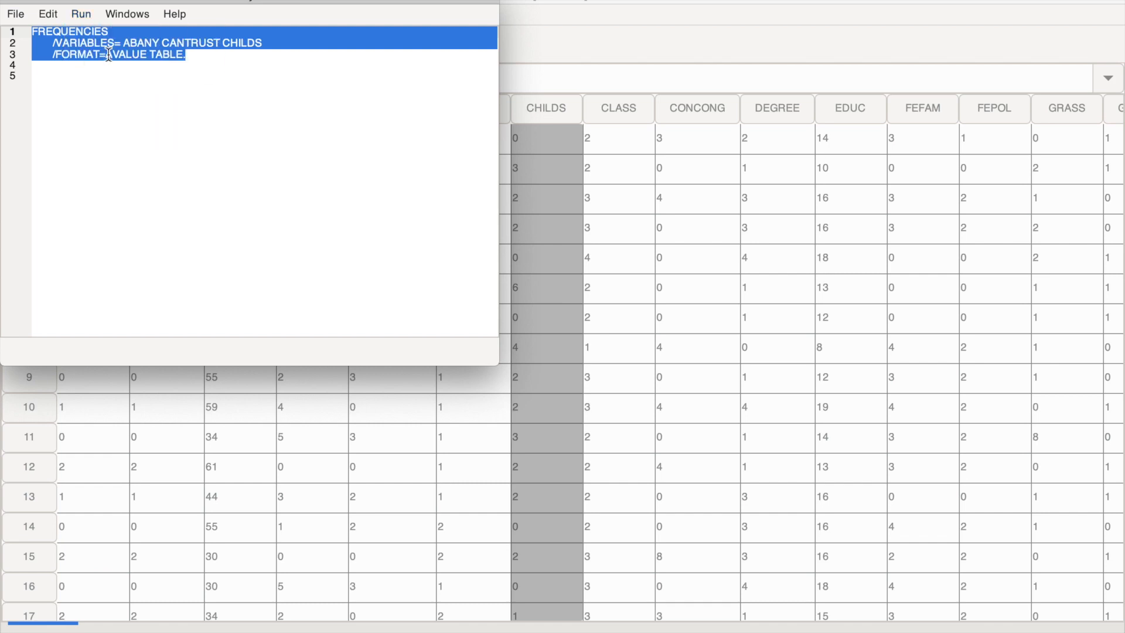
Move the syntax and data windows out of the way and examine the frequency tables in the output window.
{"action": "left_click", "coordinate": [31, 1]}
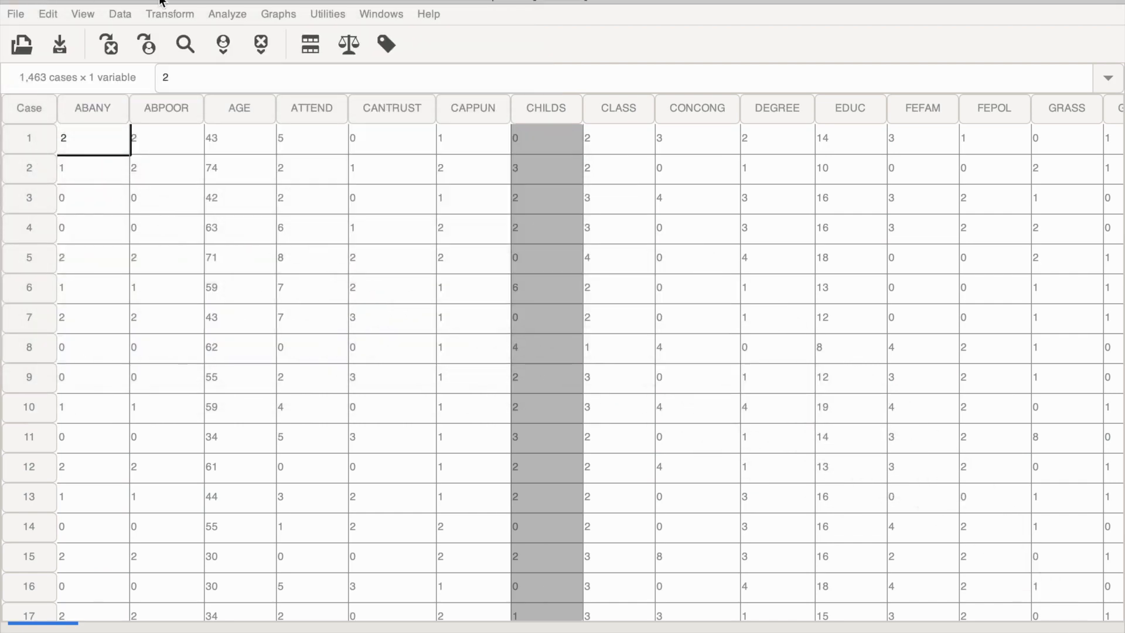
{"action": "mouse_move", "coordinate": [262, 3]}
{"action": "left_mouse_down"}
{"action": "mouse_move", "coordinate": [660, 2]}
{"action": "mouse_move", "coordinate": [261, 3]}
{"action": "left_mouse_up"}
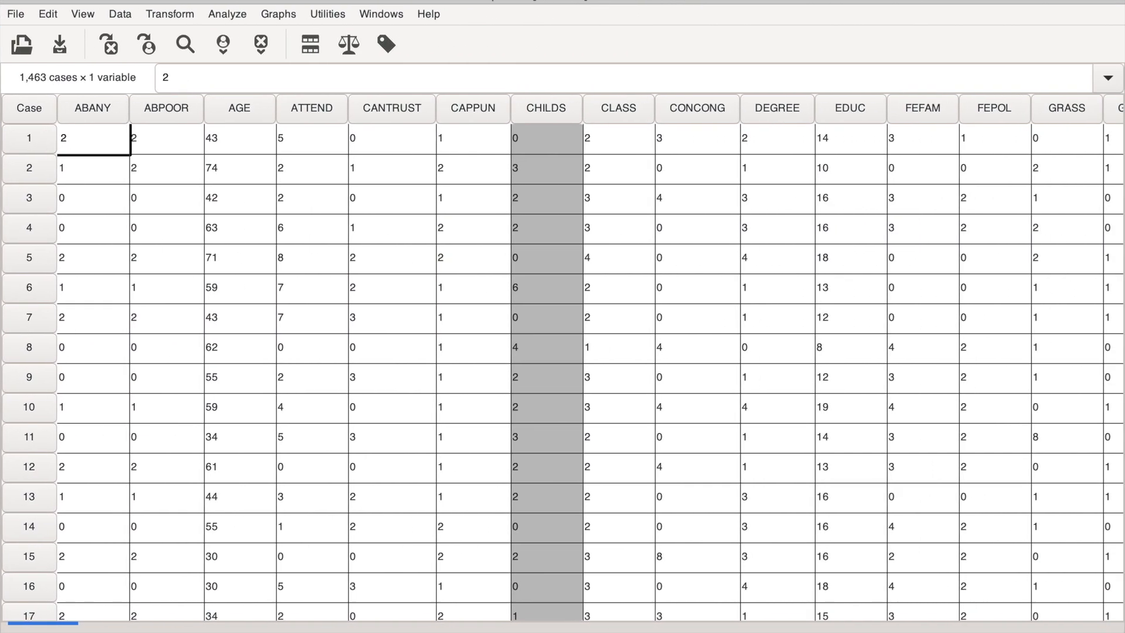
{"action": "left_click", "coordinate": [29, 1]}
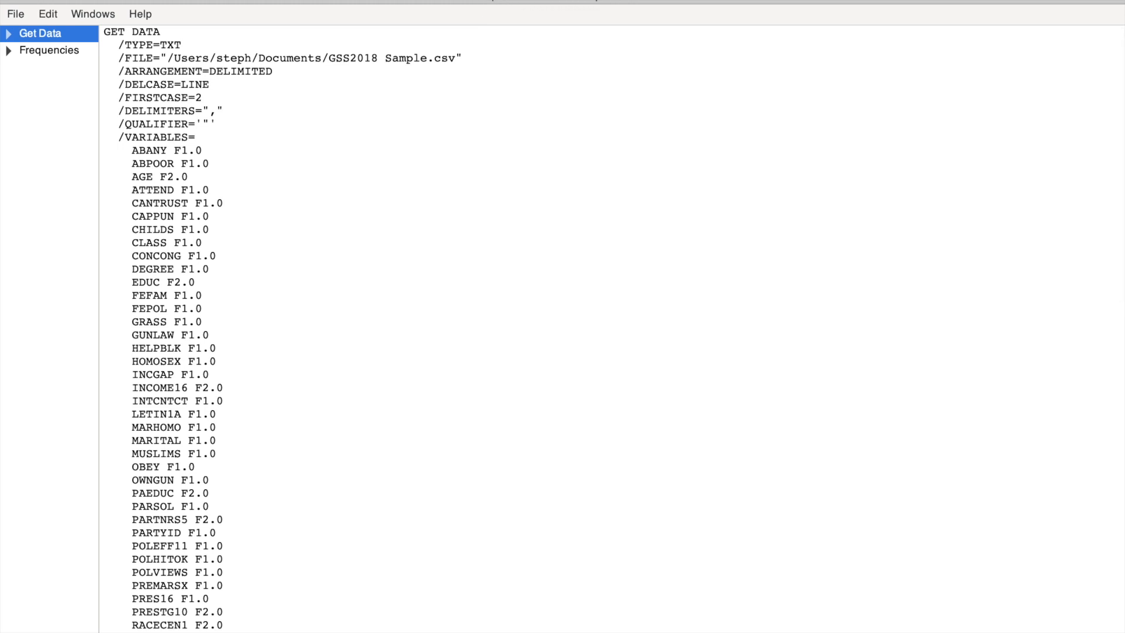
{"action": "scroll", "coordinate": [315, 100], "scroll_direction": "down", "scroll_amount": 1}
{"action": "scroll", "coordinate": [315, 103], "scroll_direction": "down", "scroll_amount": 20}
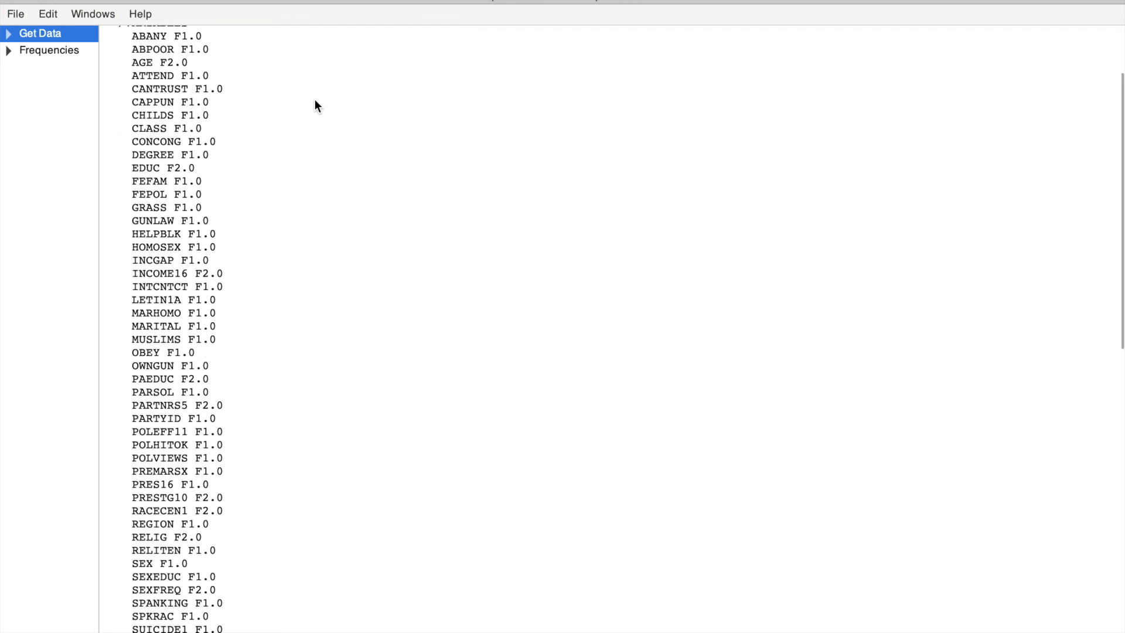
{"action": "scroll", "coordinate": [315, 105], "scroll_direction": "down", "scroll_amount": 10}
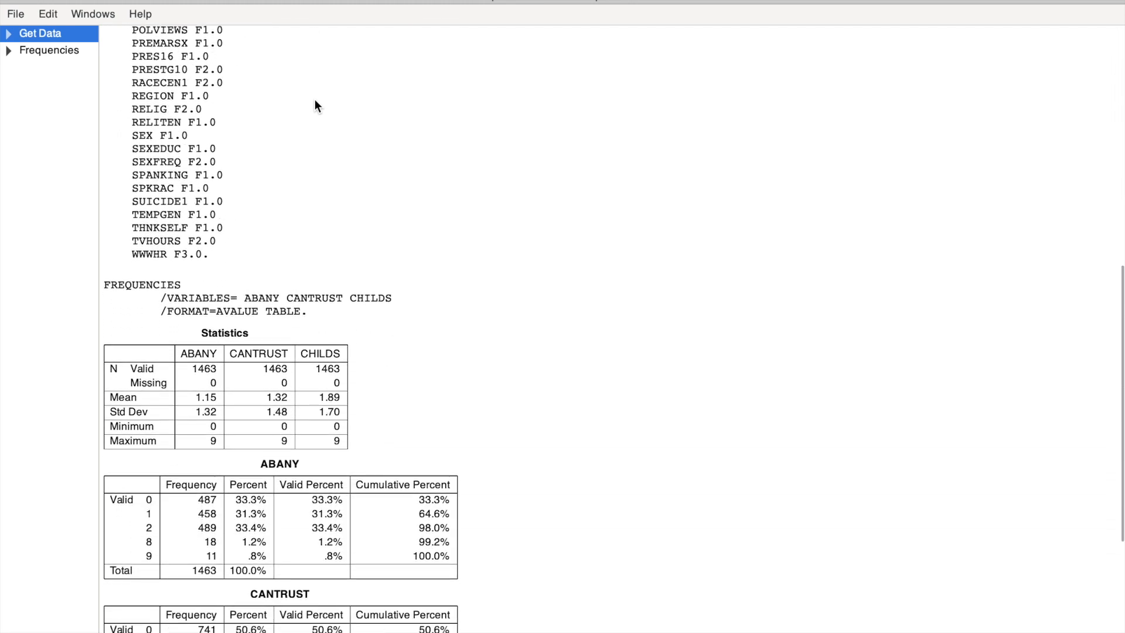
{"action": "scroll", "coordinate": [315, 101], "scroll_direction": "down", "scroll_amount": 3}
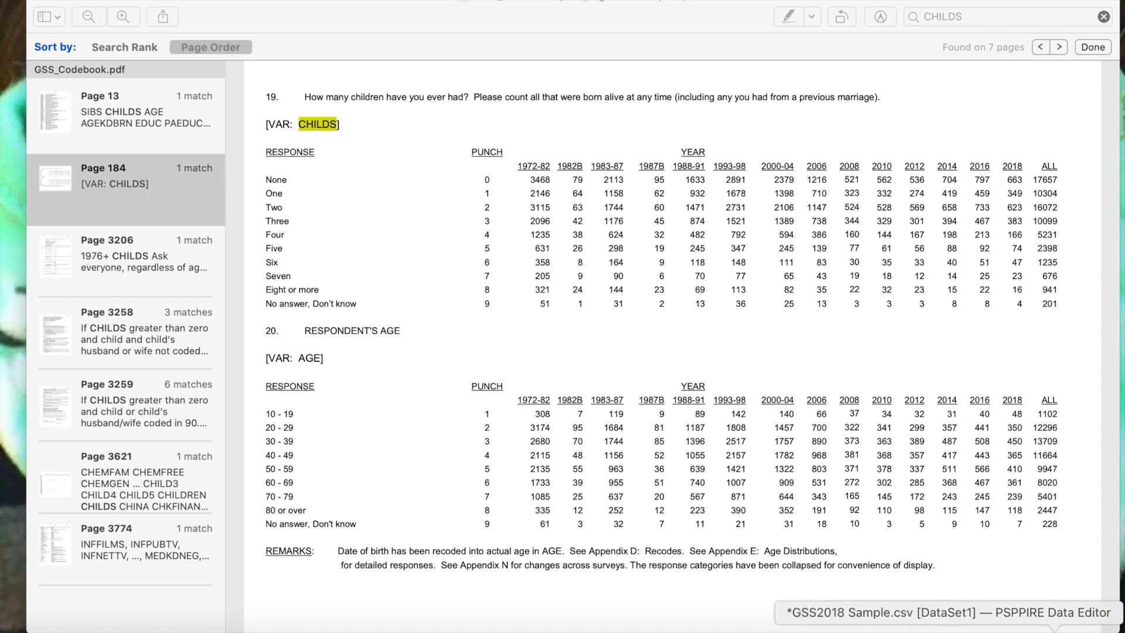
Switch back to the PSPP syntax window, save the FREQUENCIES command as a file named Syntax in Documents, and close that window.
{"action": "left_click", "coordinate": [1053, 629]}
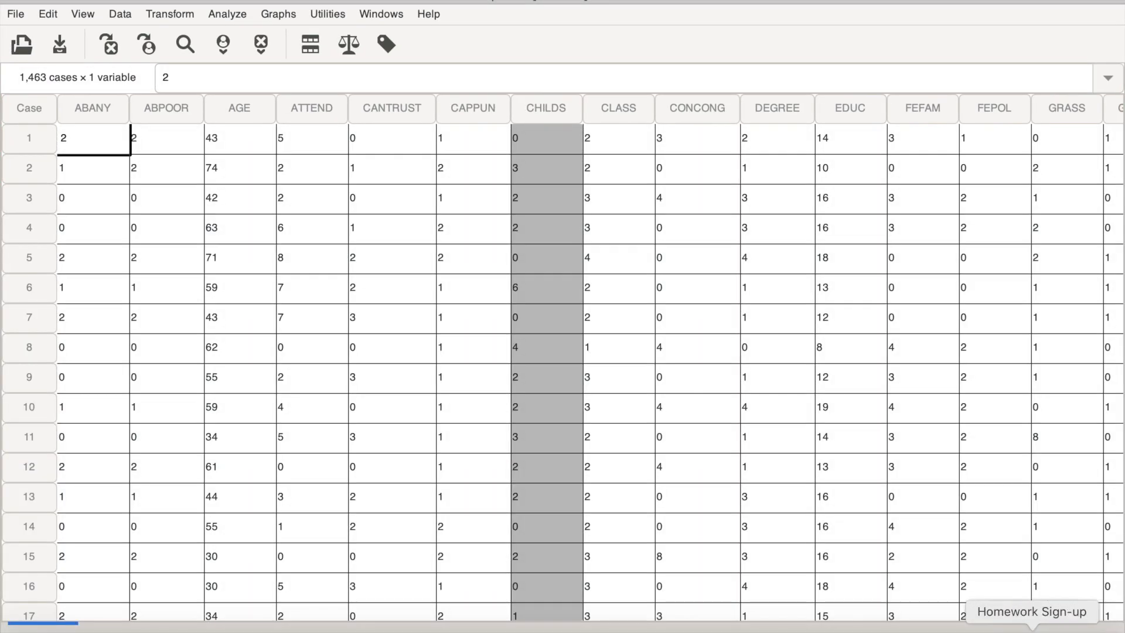
{"action": "left_click", "coordinate": [1075, 628]}
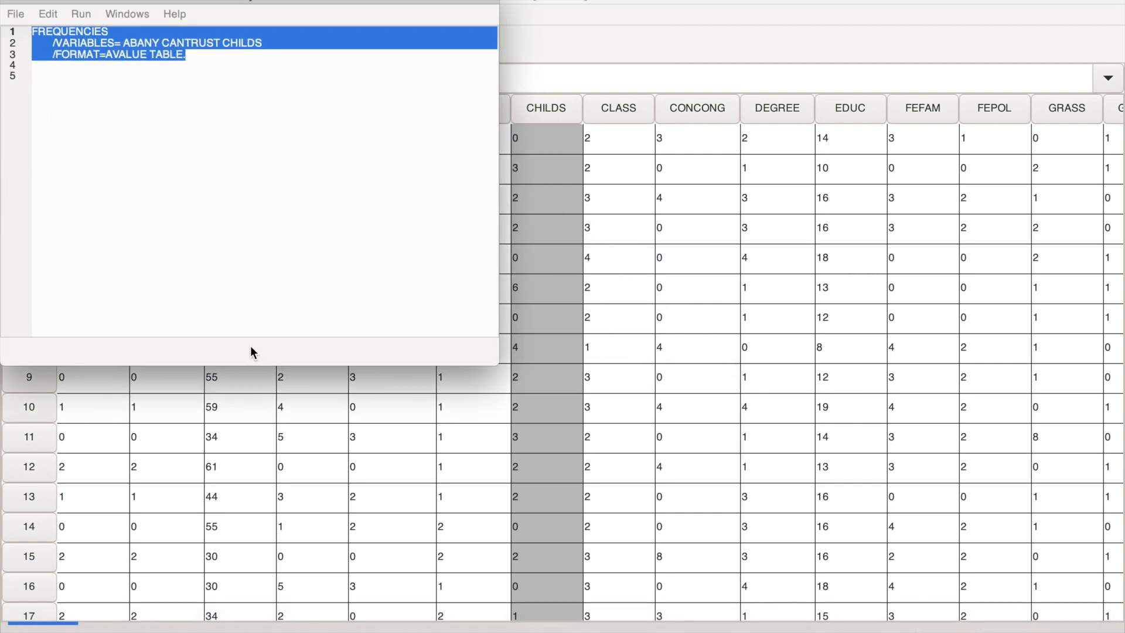
{"action": "left_click", "coordinate": [16, 14]}
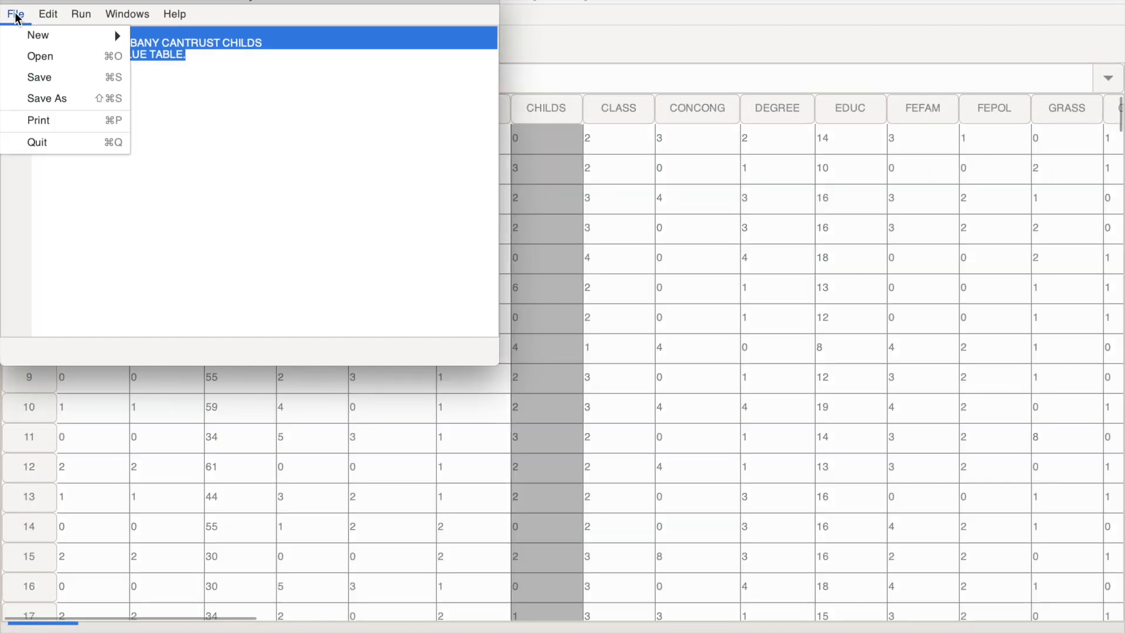
{"action": "left_click", "coordinate": [49, 99]}
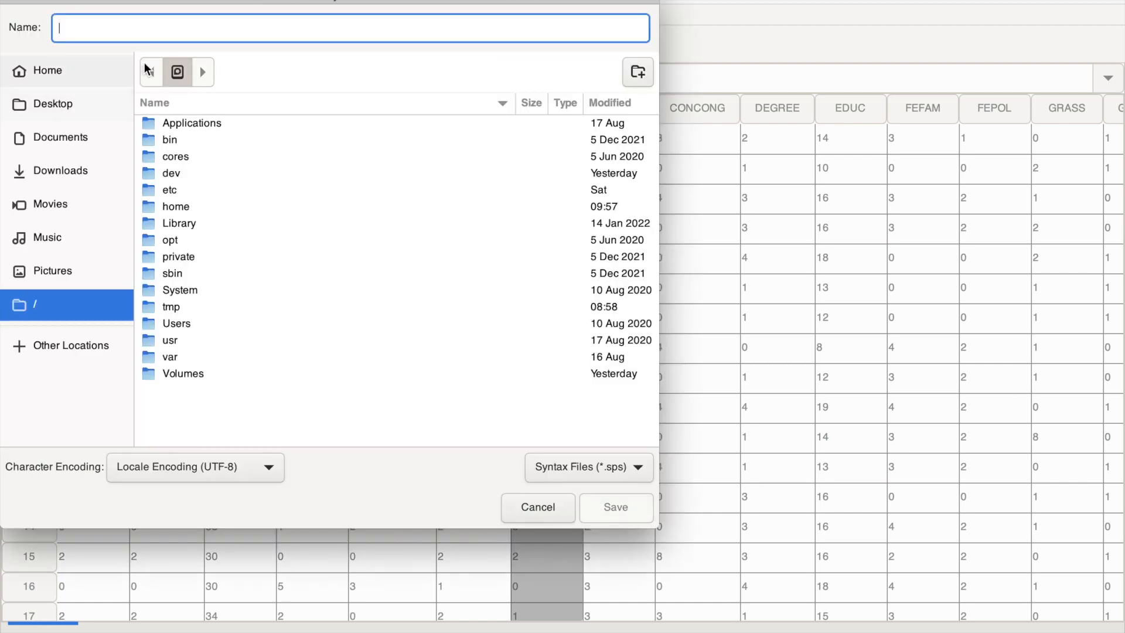
{"action": "type", "text": "S"}
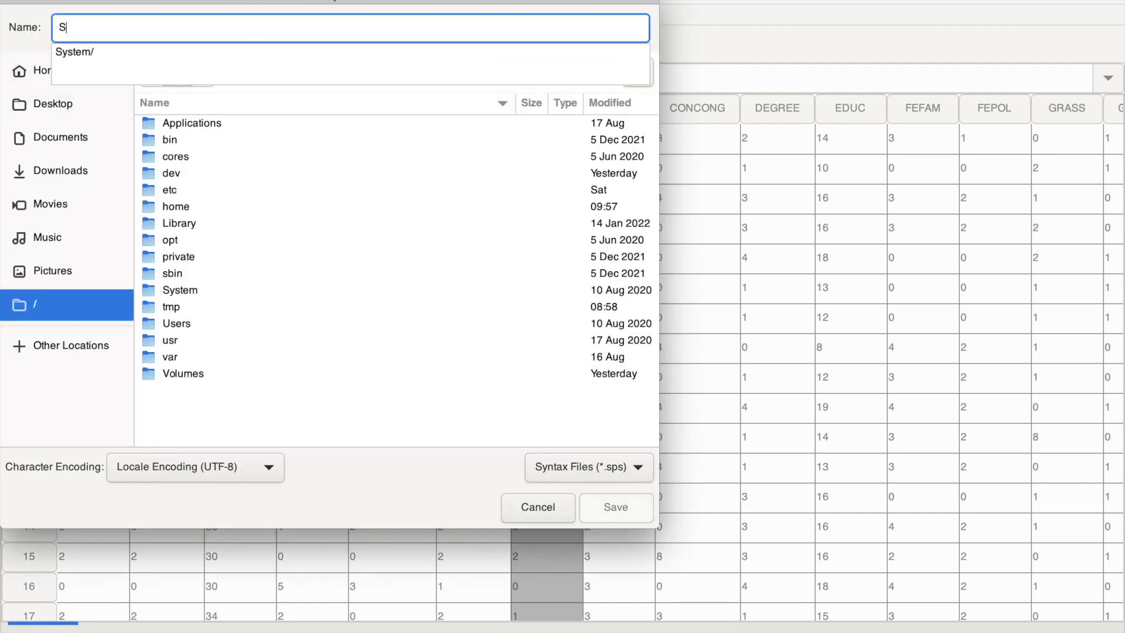
{"action": "type", "text": "ynta"}
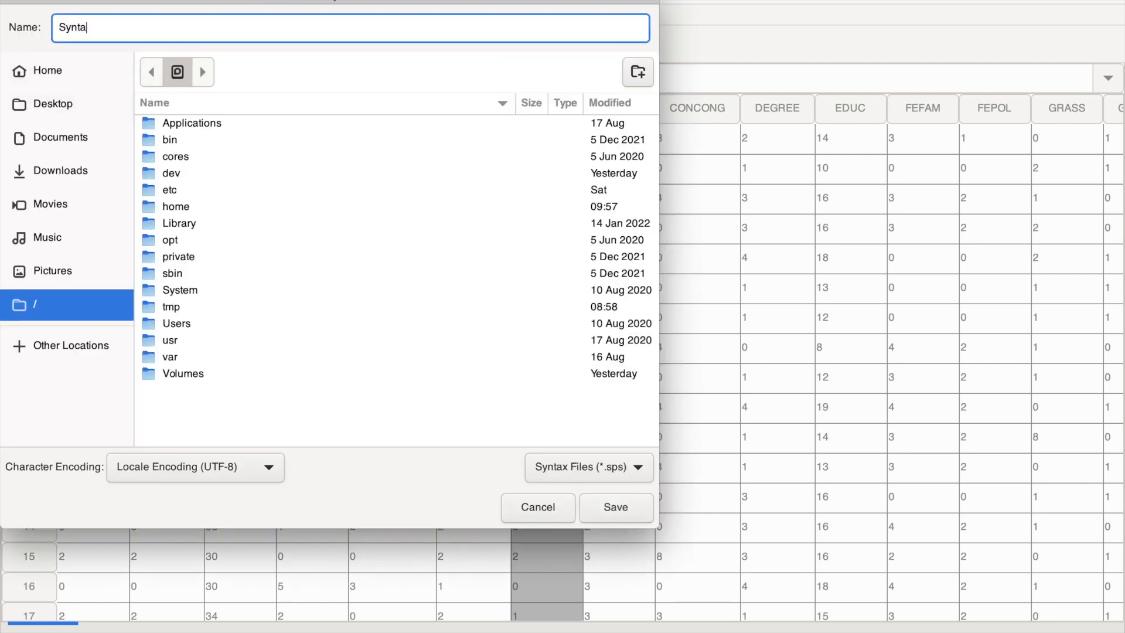
{"action": "type", "text": "x"}
{"action": "left_click", "coordinate": [72, 138]}
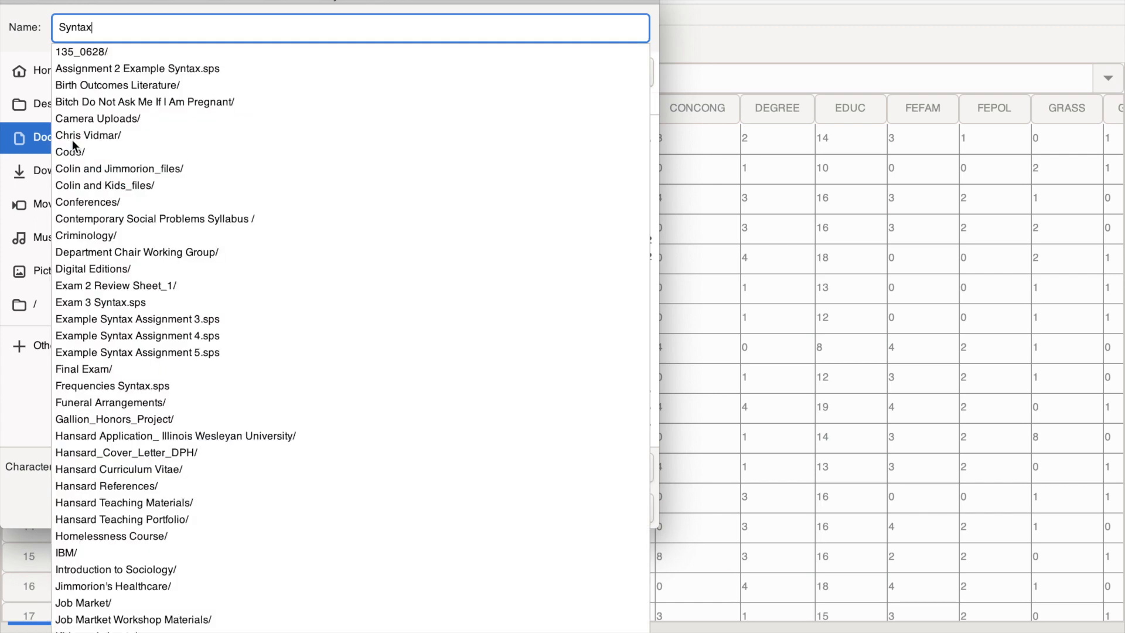
{"action": "key", "text": "Return"}
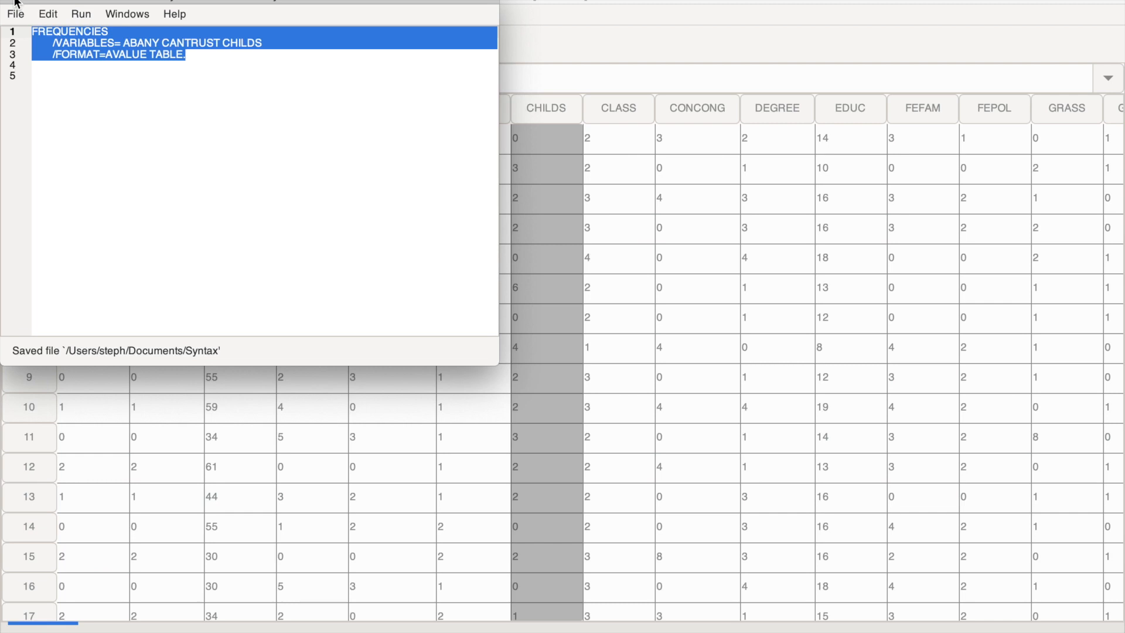
{"action": "left_click", "coordinate": [12, 1]}
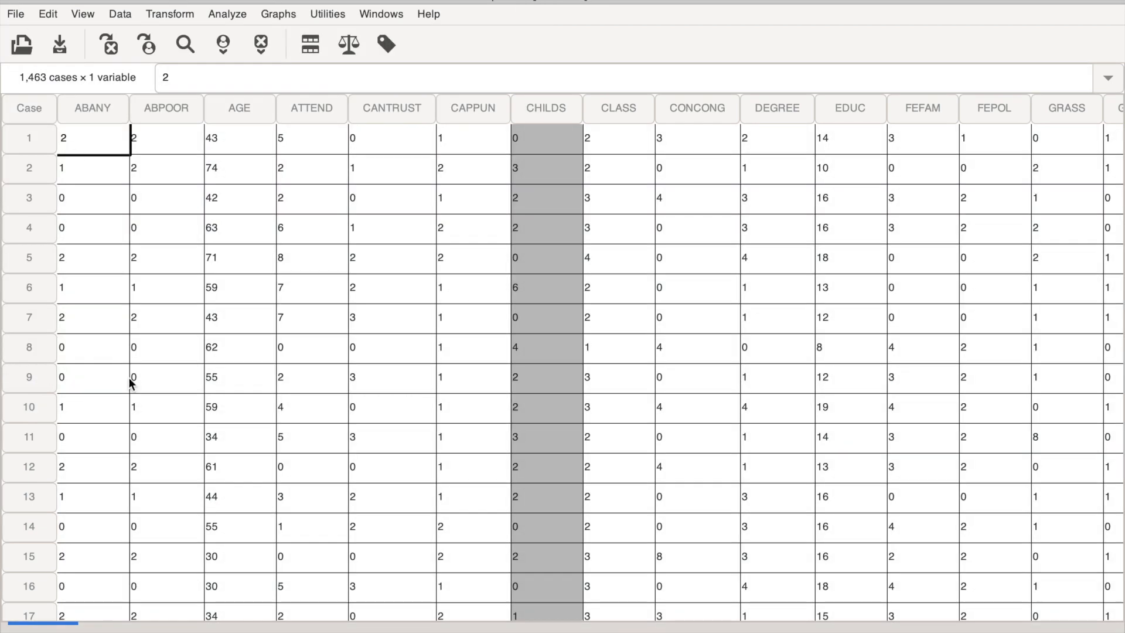